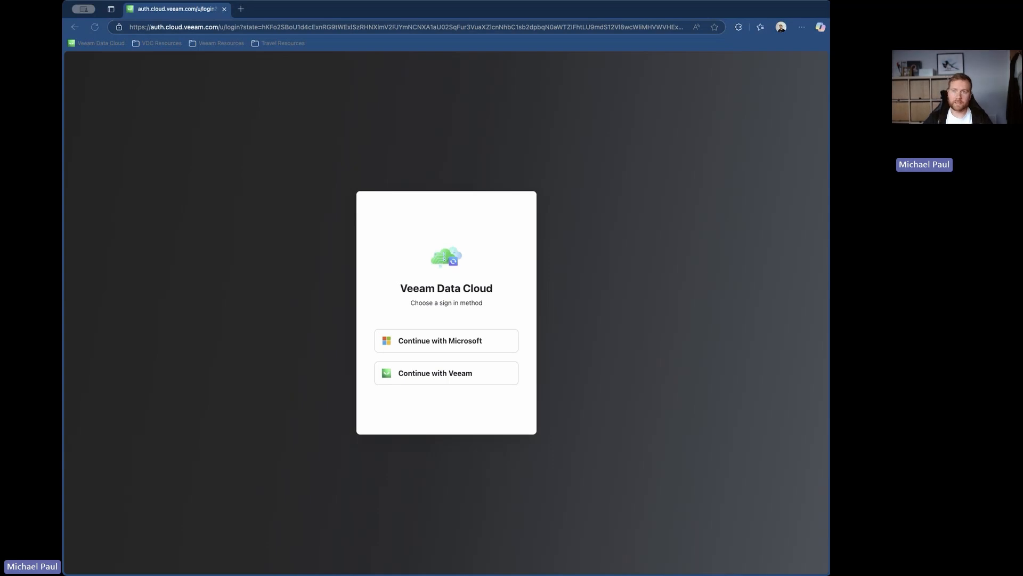
# - Sign in to Veeam Data Cloud with the signed-in Microsoft account and choose the account holder's own VDC Demo organization
pyautogui.click(766, 412)
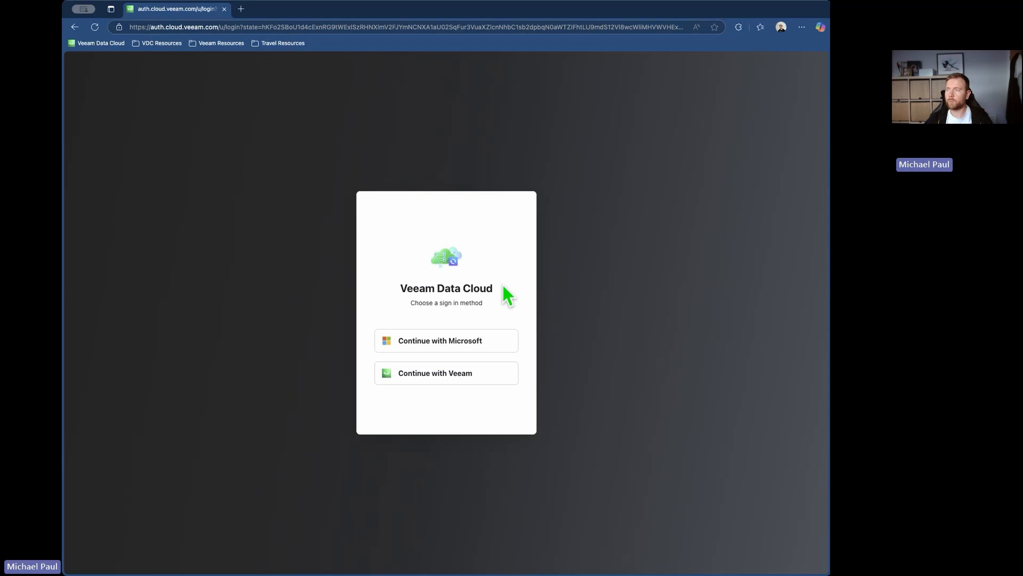
pyautogui.click(86, 43)
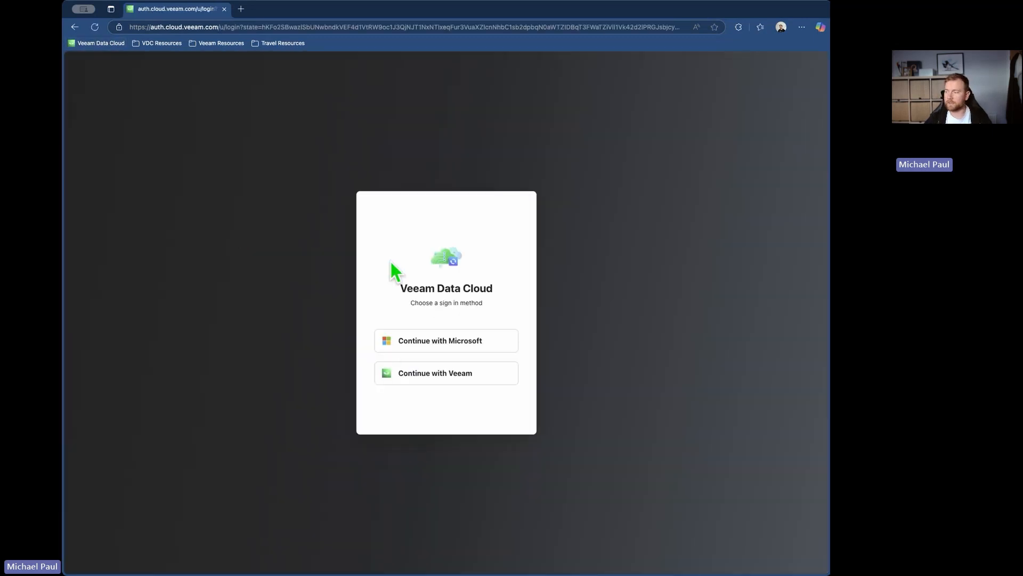
pyautogui.click(405, 349)
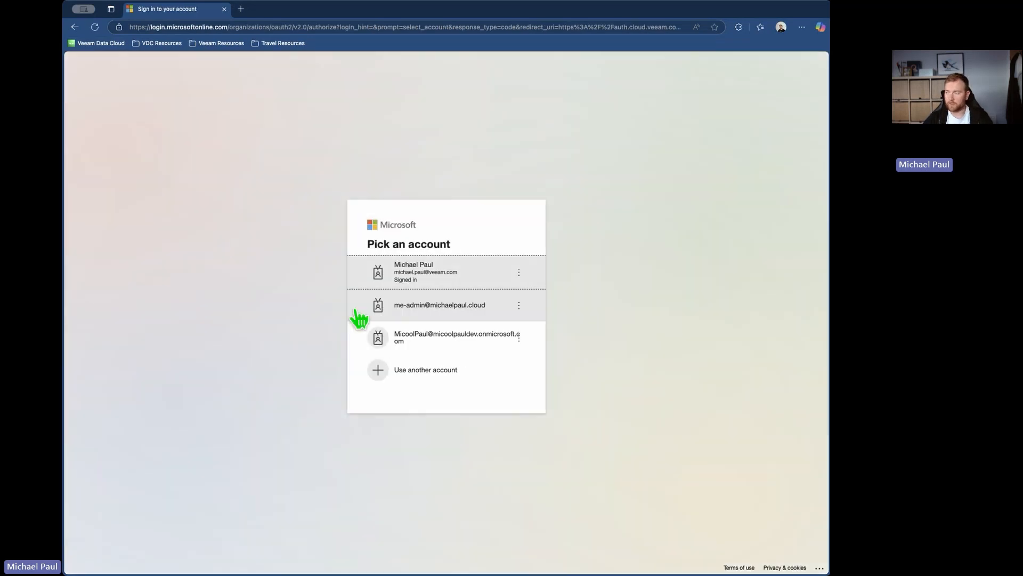
pyautogui.click(409, 282)
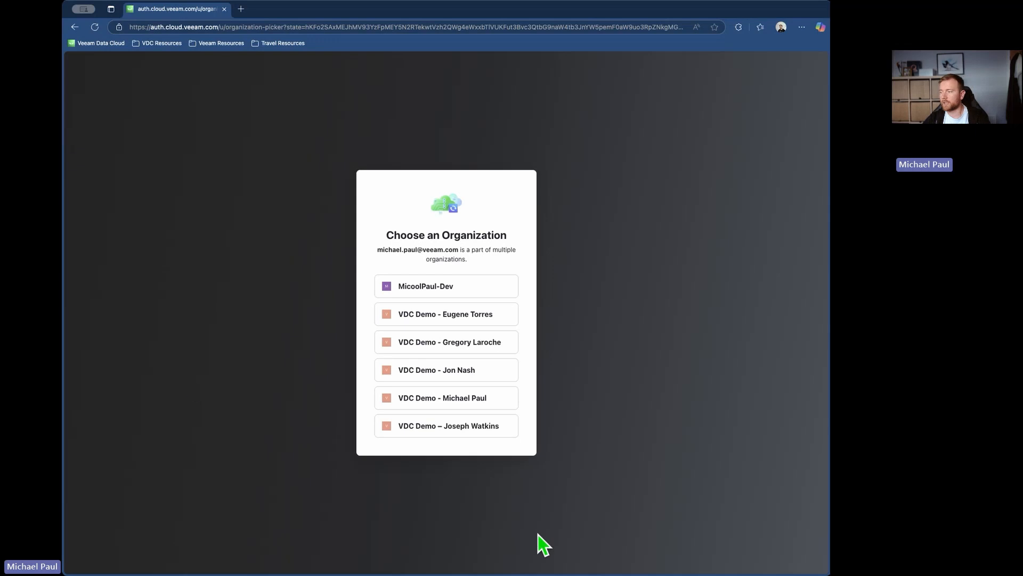
pyautogui.click(419, 404)
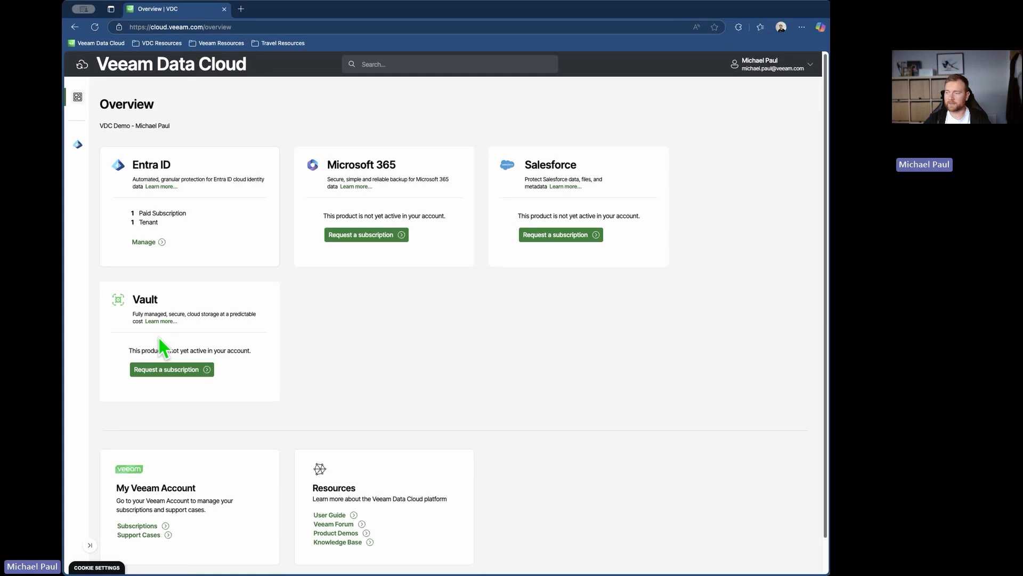
# - Open the provisioned Entra ID tenant for management and review its backed-up objects and audit logs
pyautogui.click(141, 243)
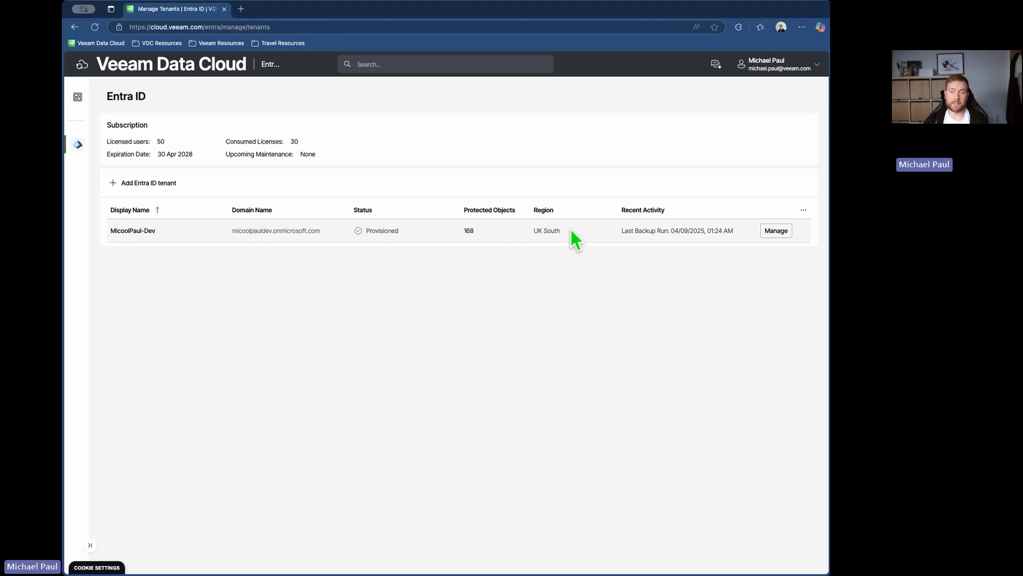
pyautogui.click(774, 231)
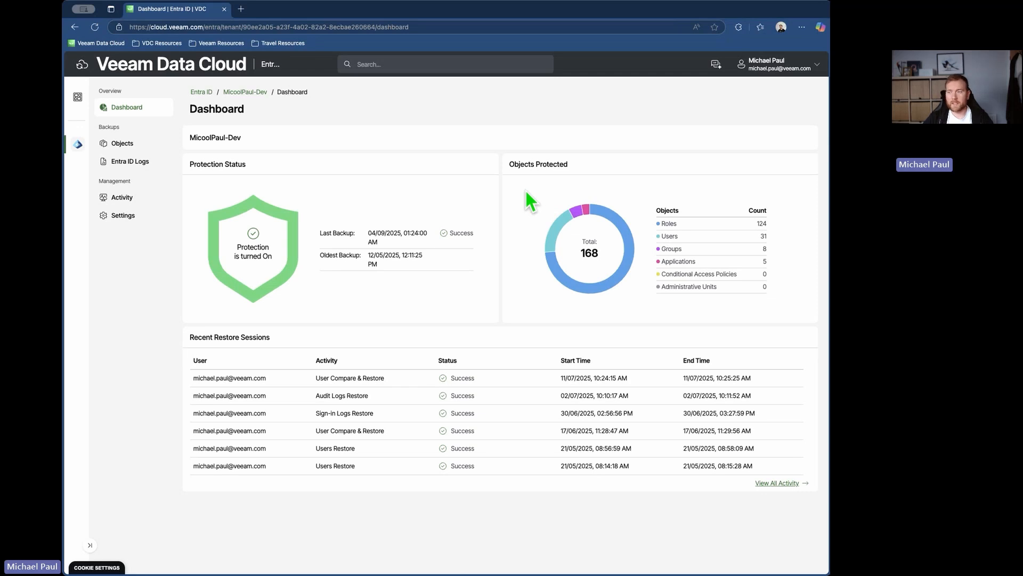
pyautogui.click(104, 143)
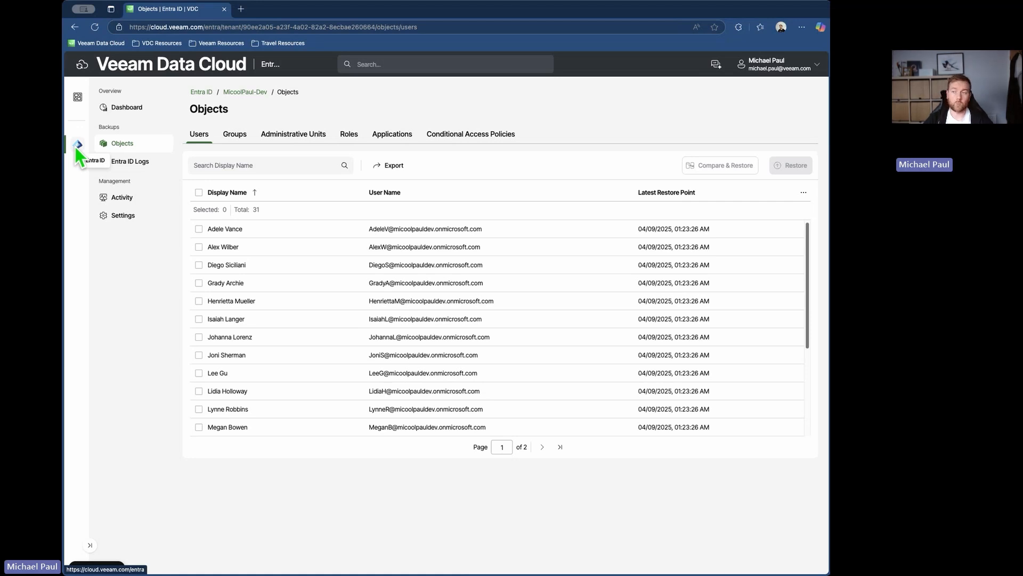
pyautogui.click(130, 163)
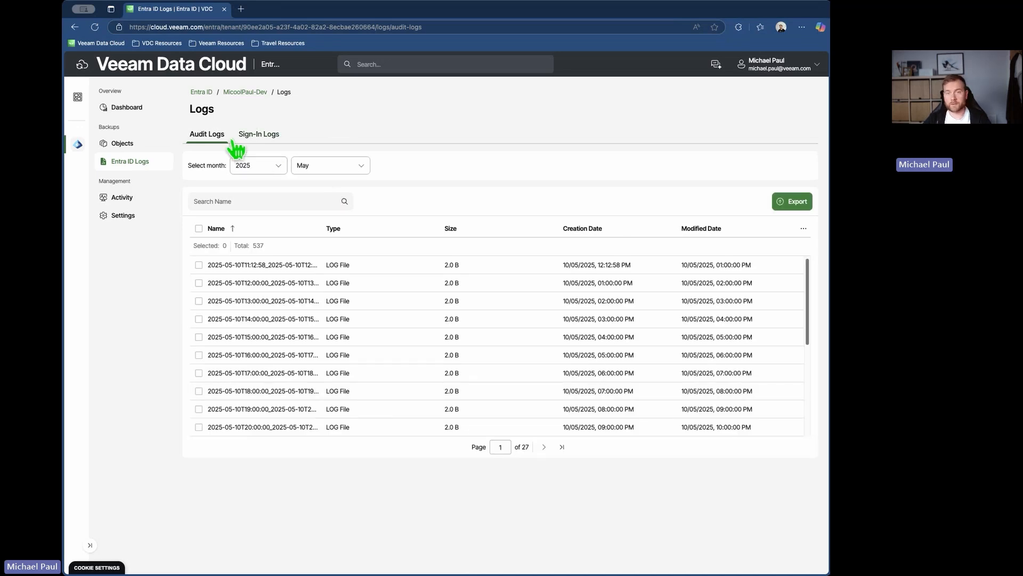
# - Start a restore of all backed-up users on the first page of the tenant's objects and review the user list
pyautogui.click(128, 143)
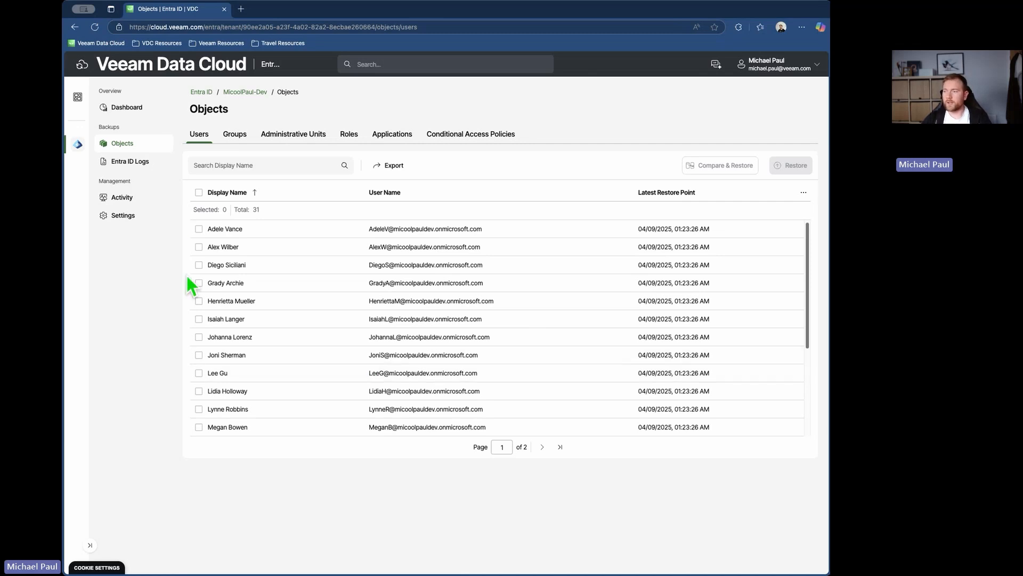
pyautogui.click(198, 191)
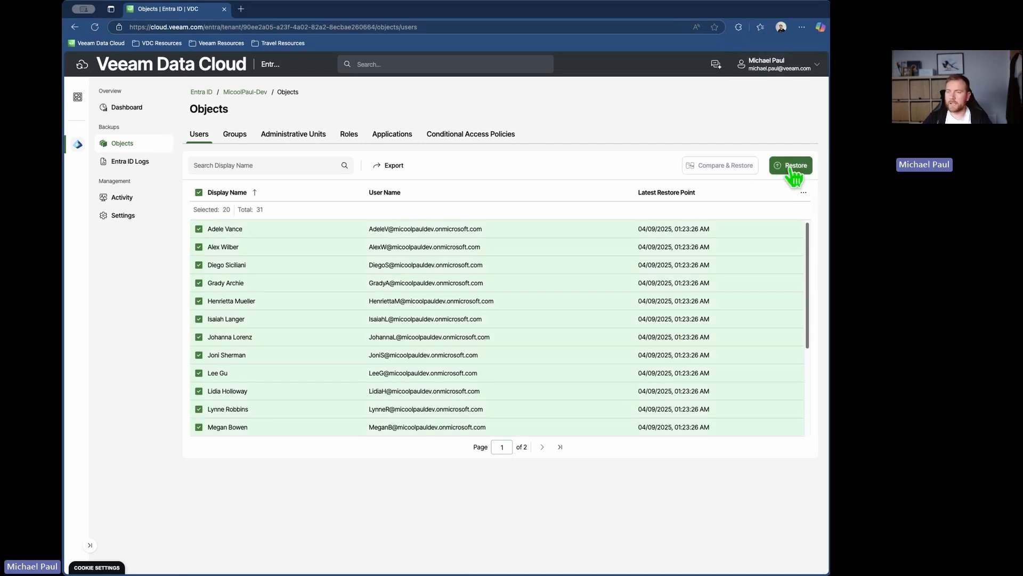
pyautogui.click(794, 166)
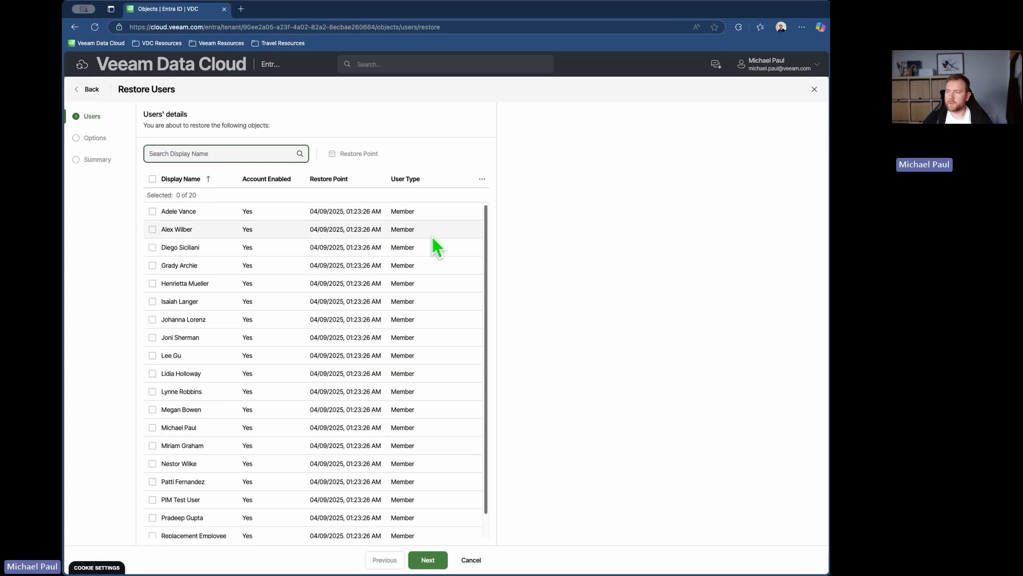
pyautogui.scroll(-2, 273, 319)
pyautogui.scroll(2, 275, 314)
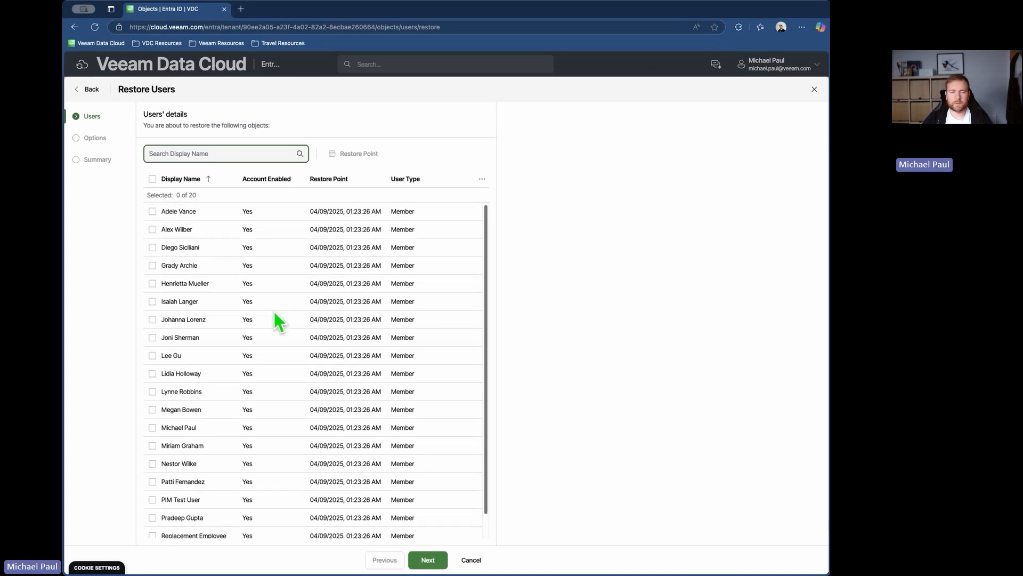
# - View the restore points available for all users in the restore list, keeping the current one
pyautogui.click(152, 179)
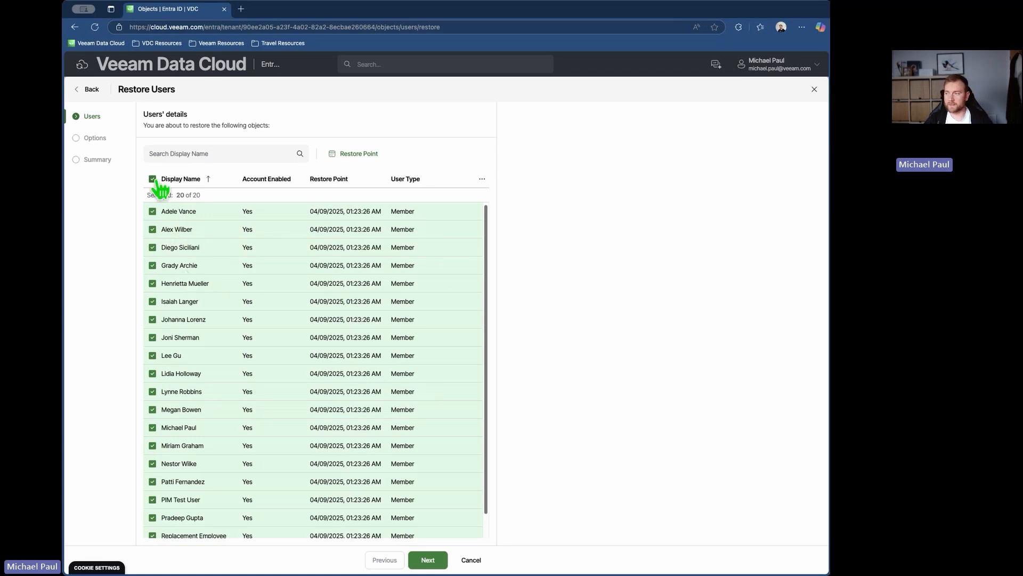
pyautogui.click(356, 155)
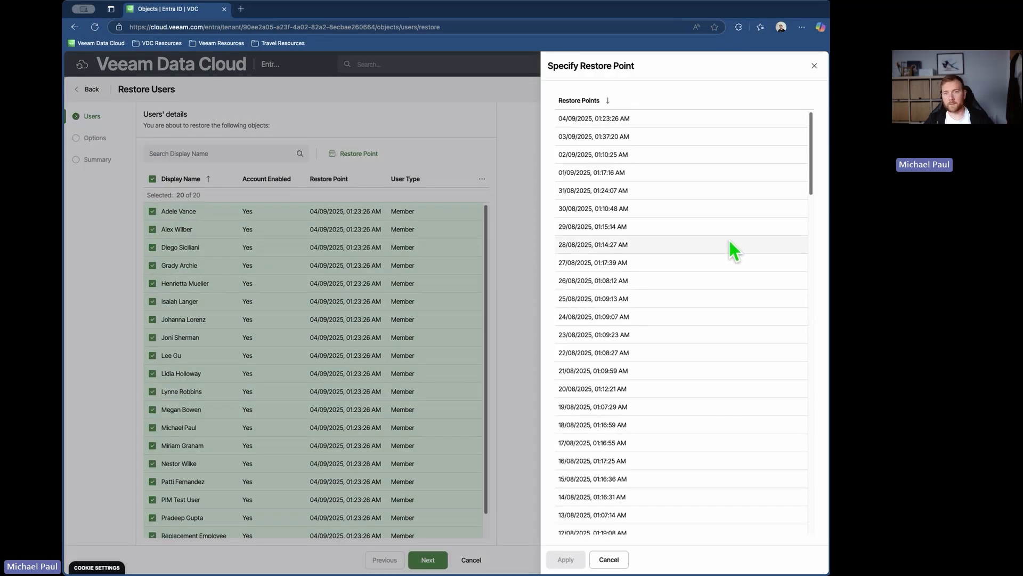
pyautogui.click(814, 66)
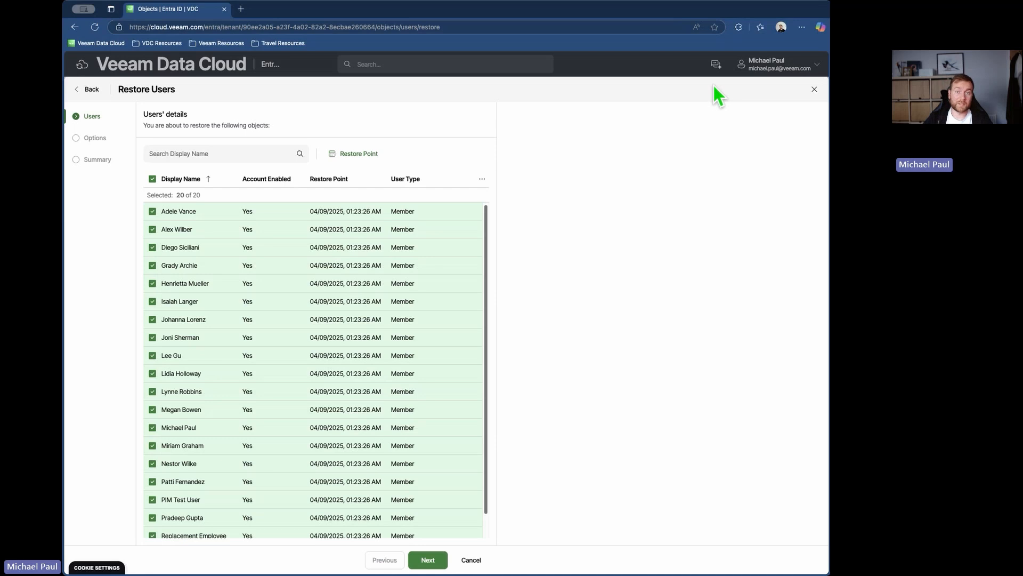
# - View the restore points available for only the third user in the list, then clear the selection without changing anything
pyautogui.click(152, 179)
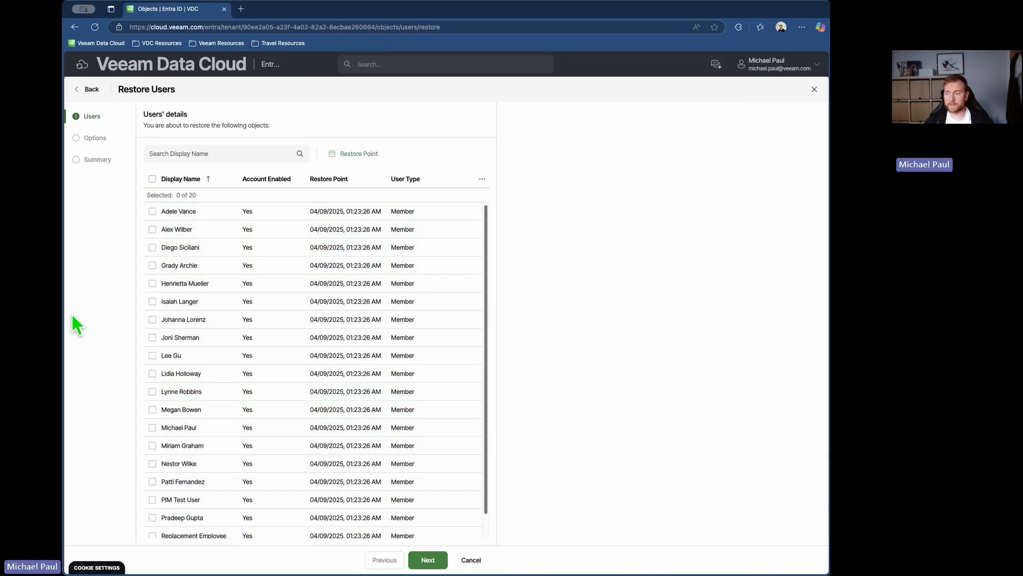
pyautogui.click(152, 247)
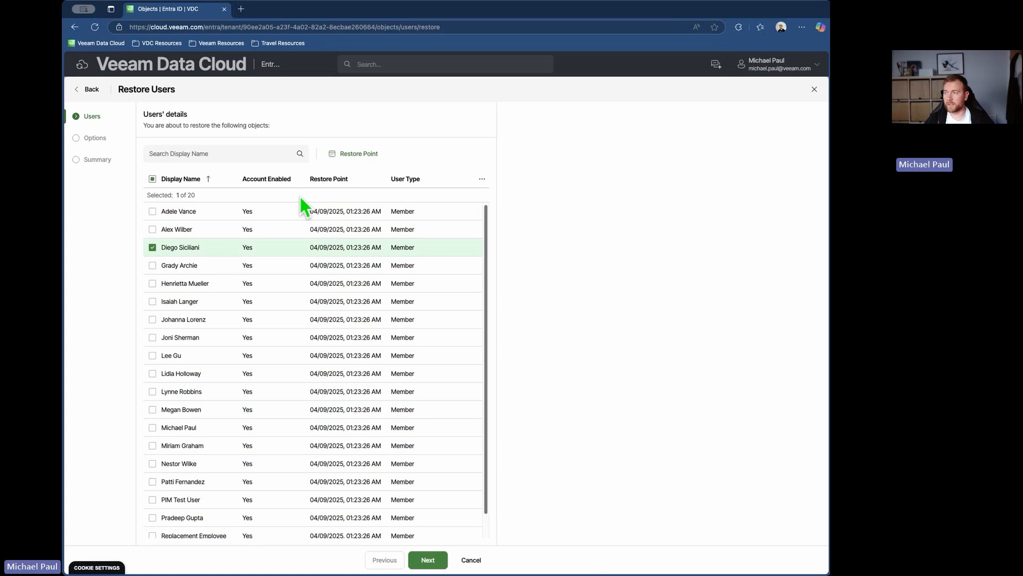
pyautogui.click(350, 155)
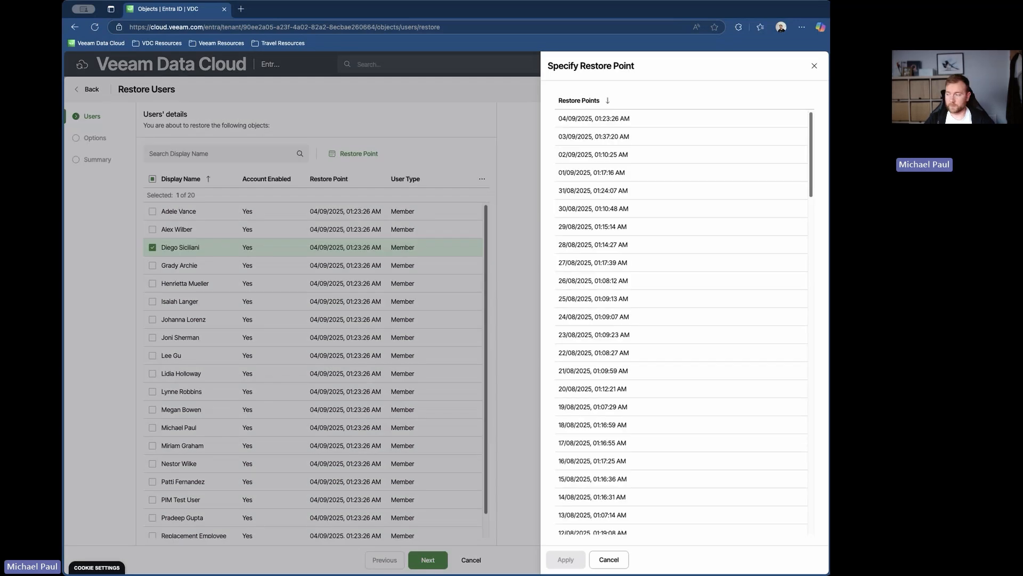
pyautogui.click(624, 565)
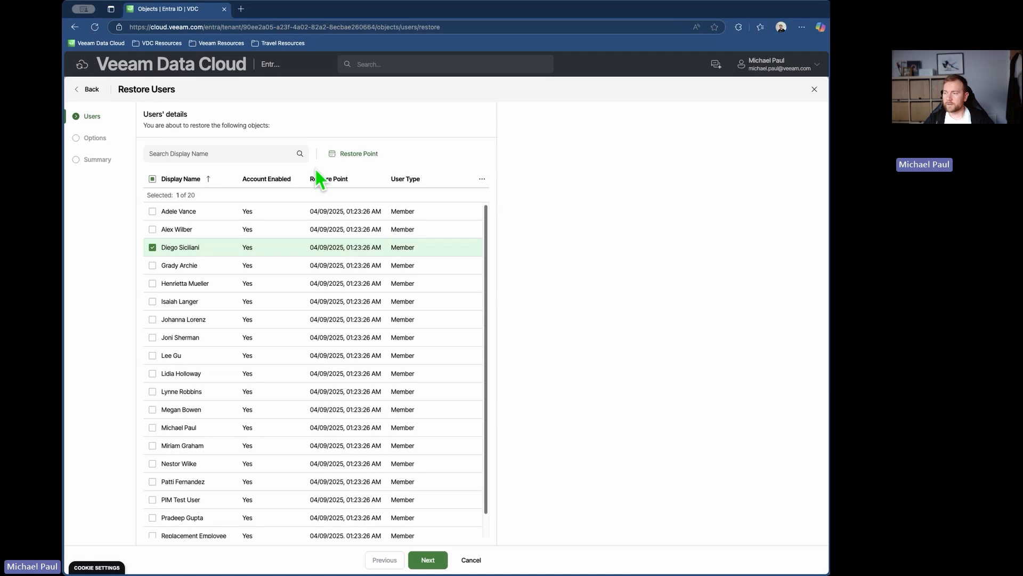
pyautogui.click(152, 247)
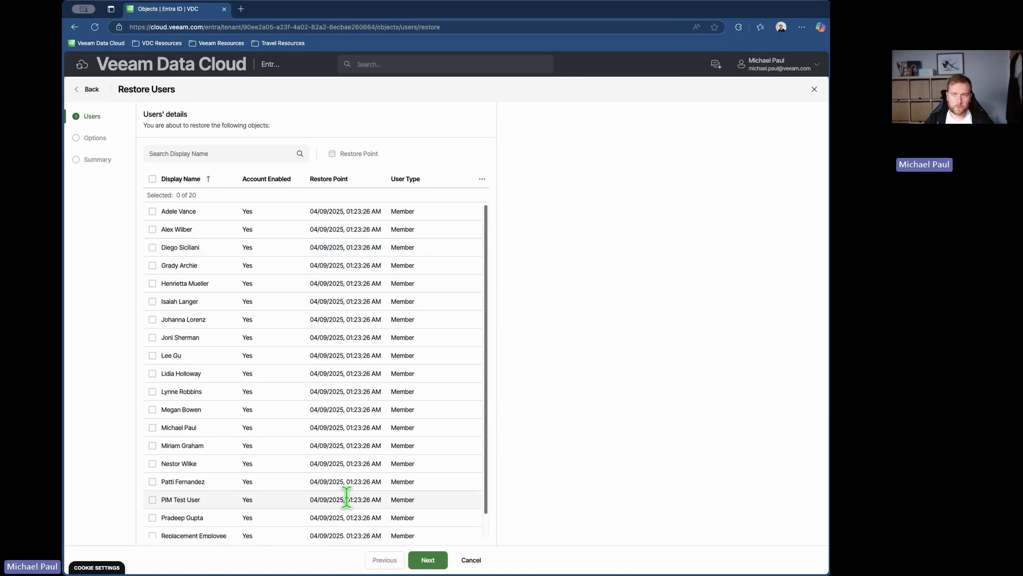
# - Continue to the restore options, set the mode to Overwrite | Full Object Restore and choose unique temporary passwords
pyautogui.click(424, 562)
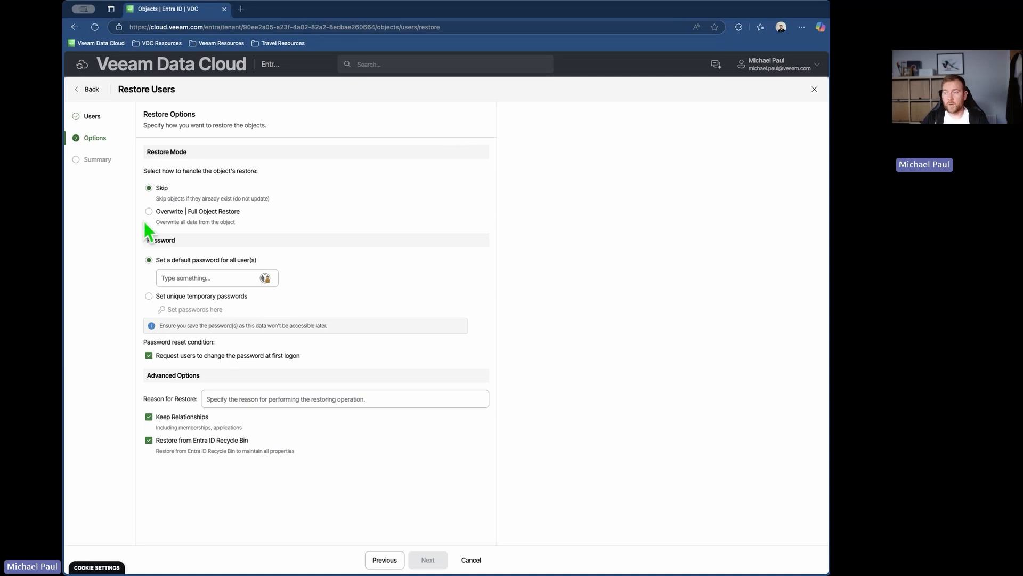
pyautogui.click(160, 215)
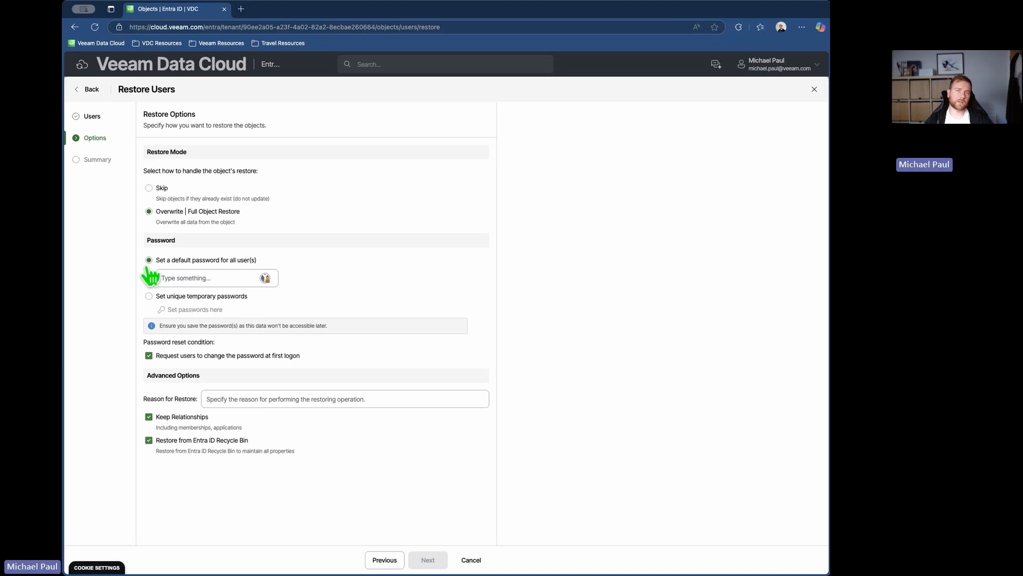
pyautogui.click(165, 278)
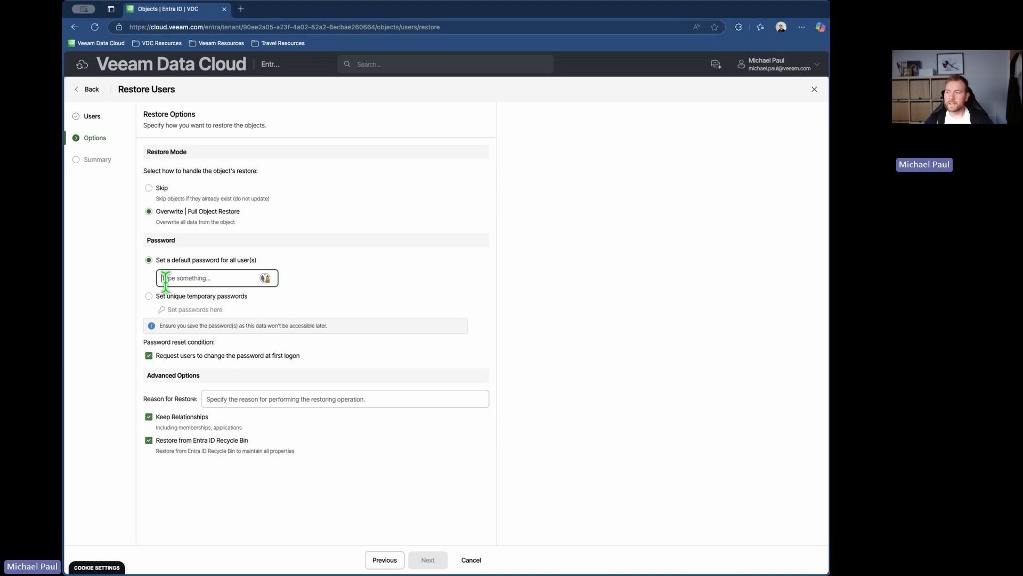
pyautogui.click(352, 270)
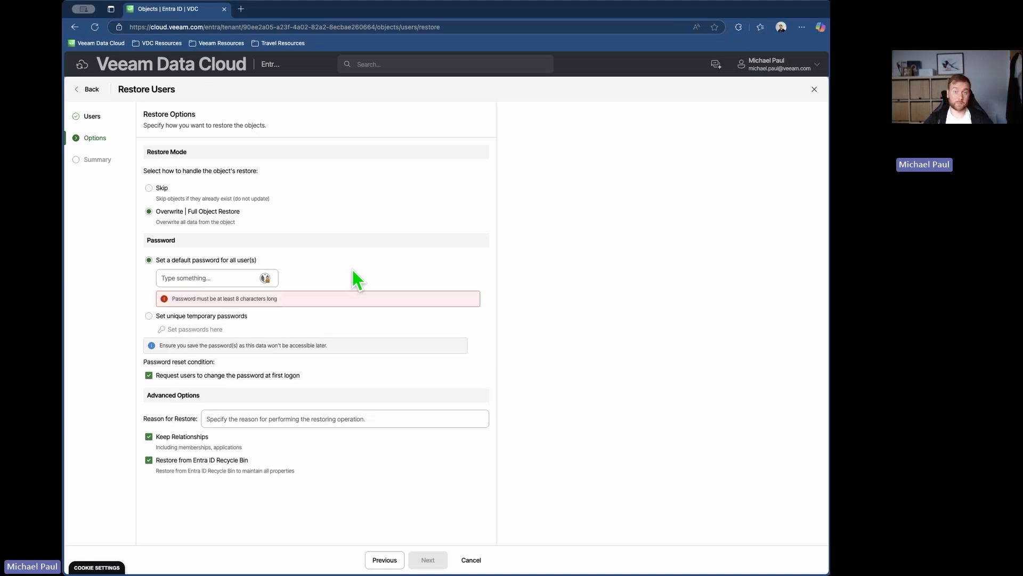
pyautogui.click(197, 318)
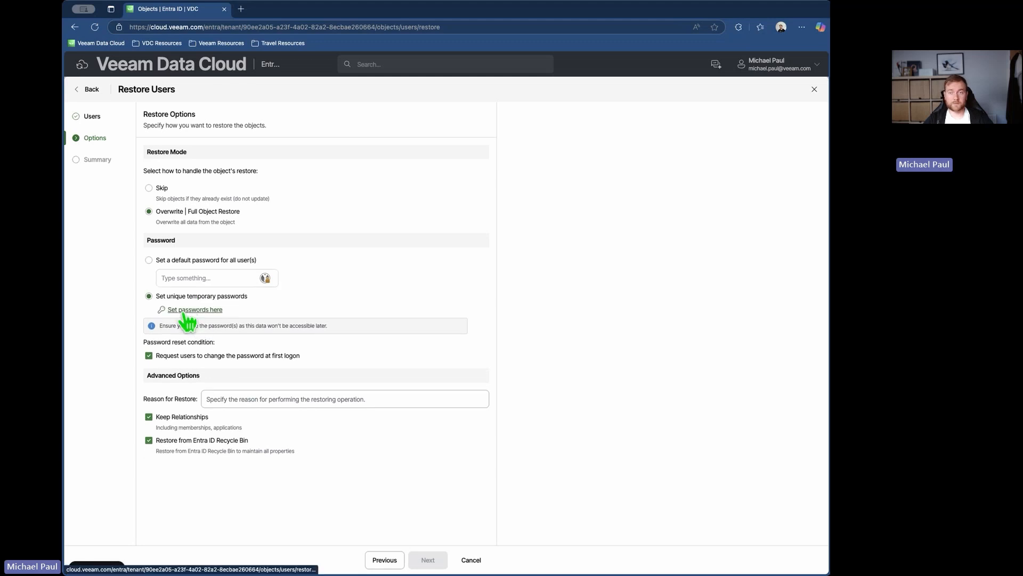
# - Open the unique temporary passwords list and reveal the generated passwords of the first three users
pyautogui.click(185, 311)
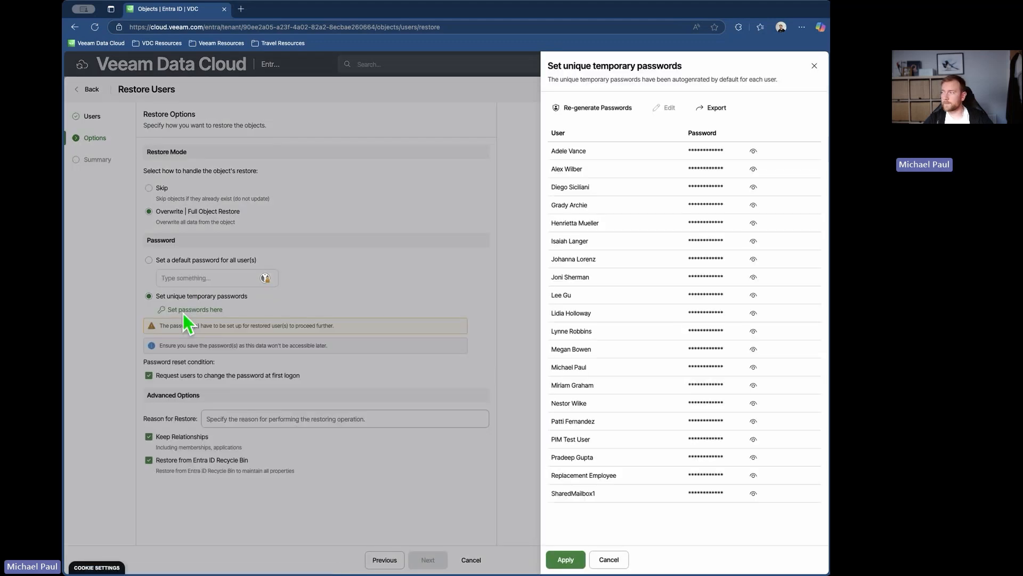
pyautogui.click(753, 151)
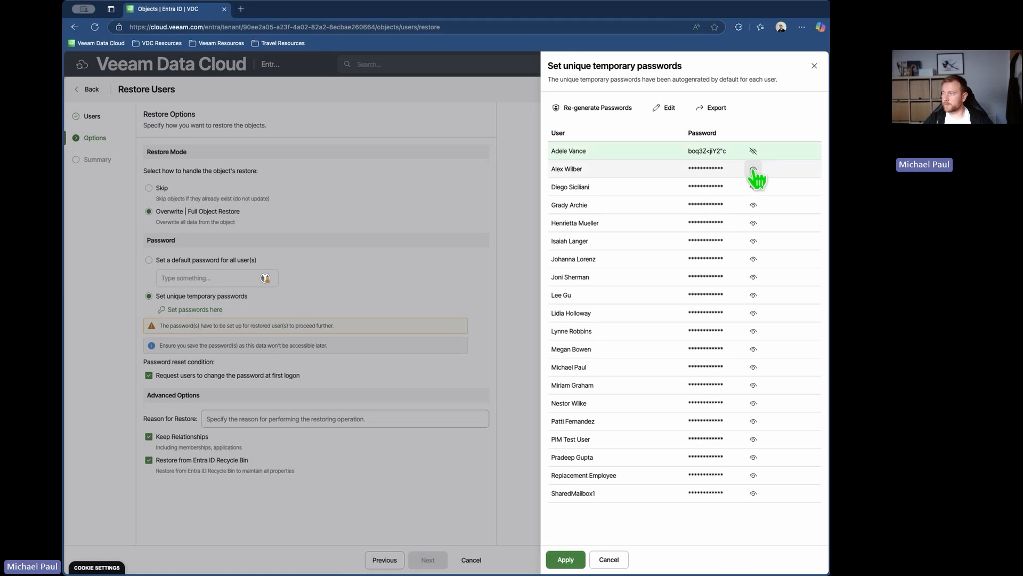
pyautogui.click(753, 169)
pyautogui.click(753, 187)
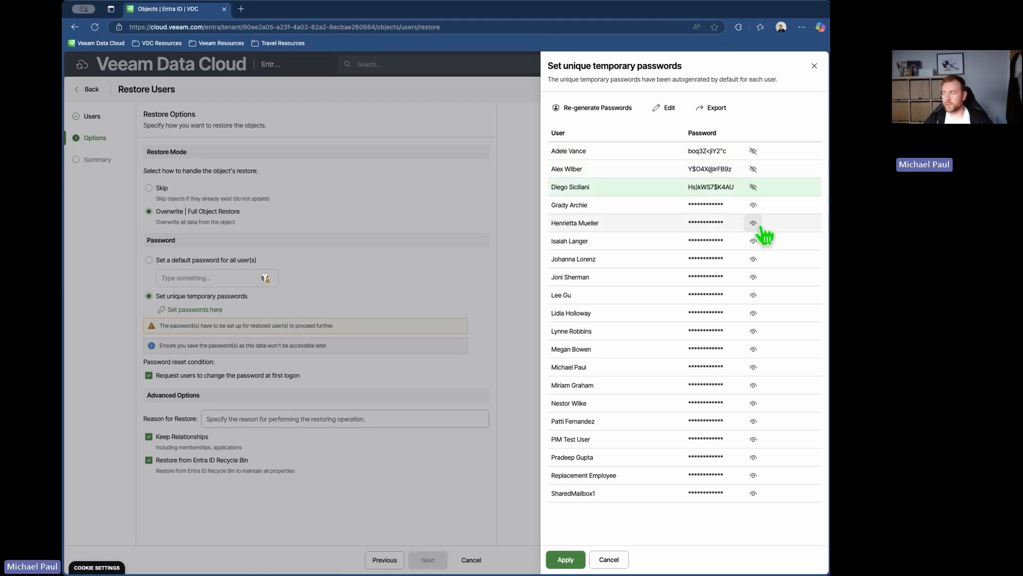
# - Re-generate the temporary passwords, reveal those of the first three users and apply the new set
pyautogui.click(622, 108)
pyautogui.click(753, 151)
pyautogui.click(753, 187)
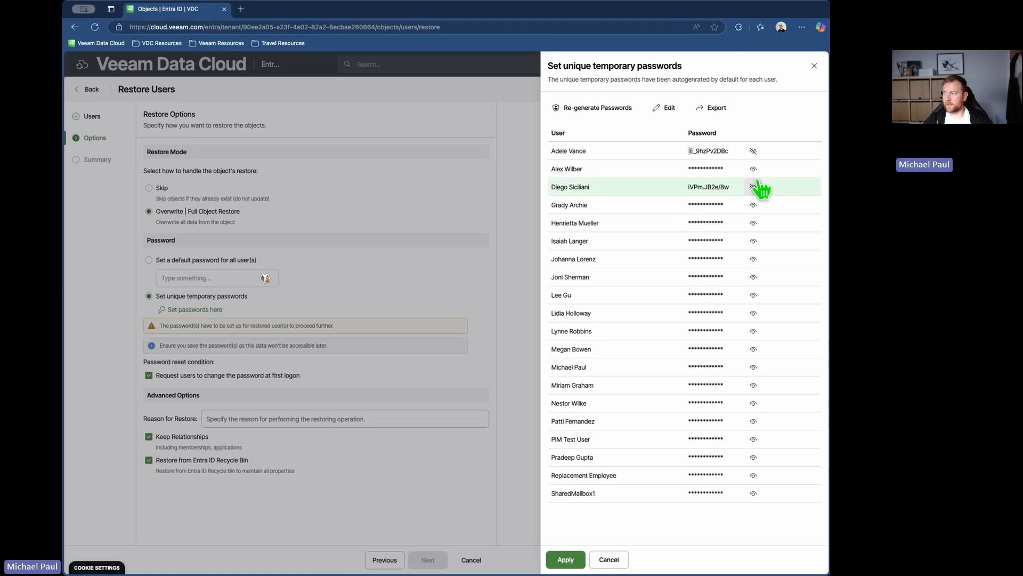
pyautogui.click(753, 169)
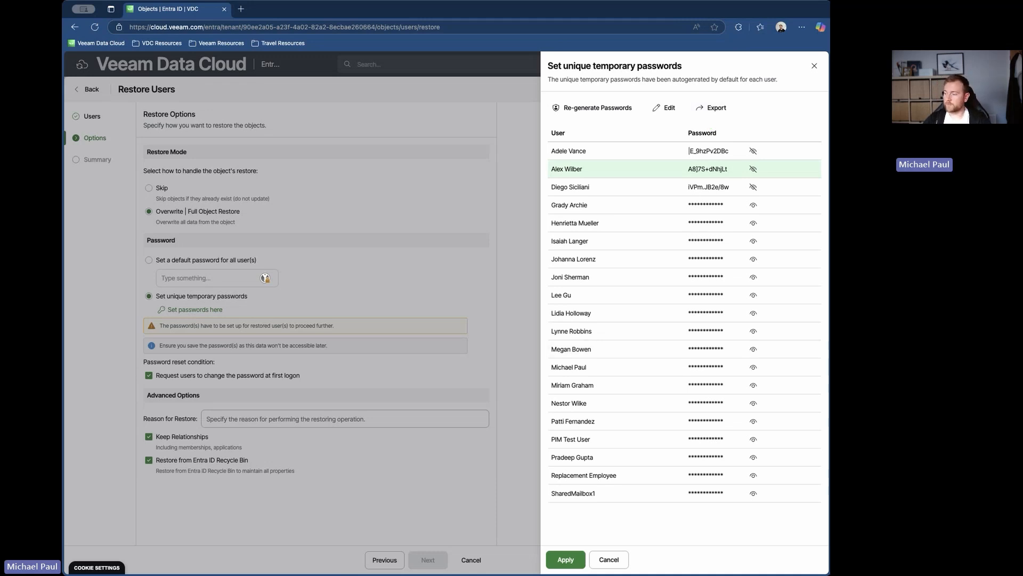
pyautogui.click(565, 559)
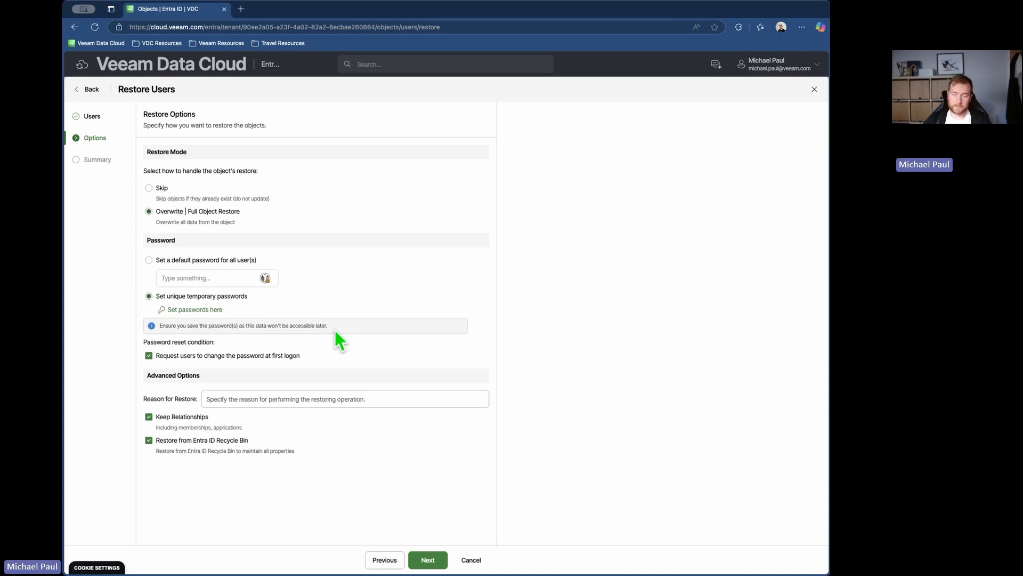
# - View the password editing form for the first user in the temporary passwords list, then leave without changes
pyautogui.click(189, 310)
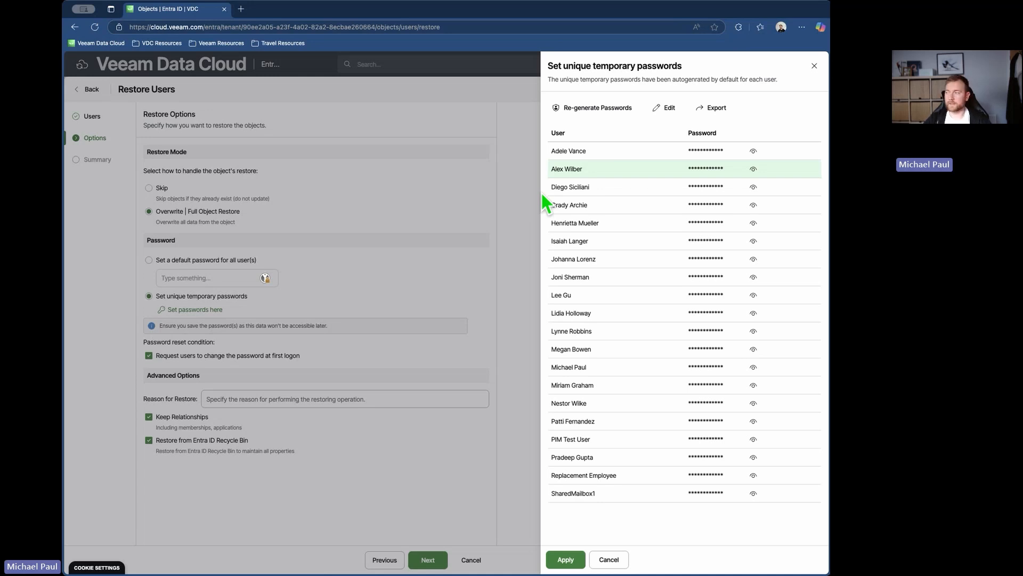
pyautogui.click(669, 109)
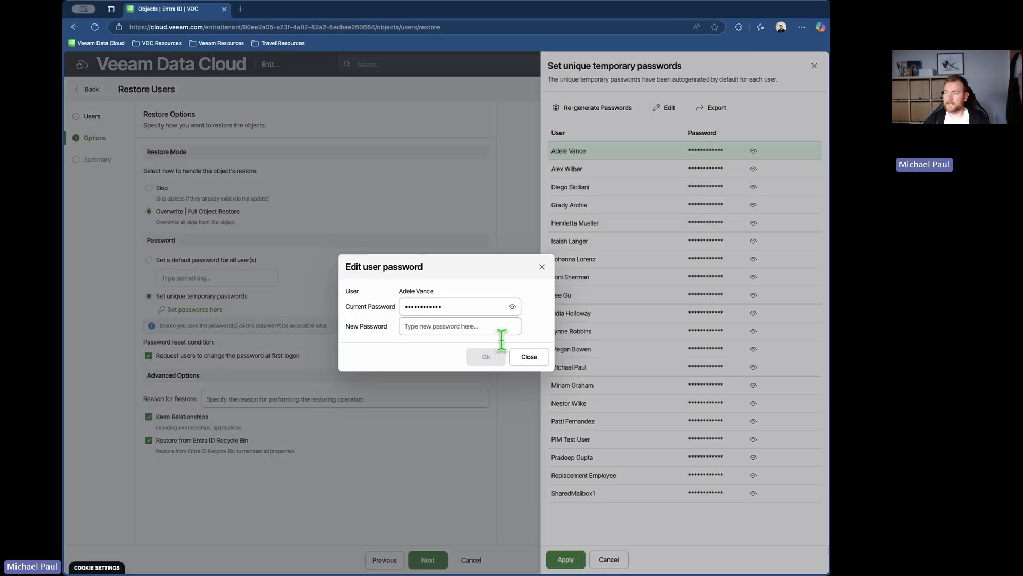
pyautogui.click(529, 357)
pyautogui.click(610, 567)
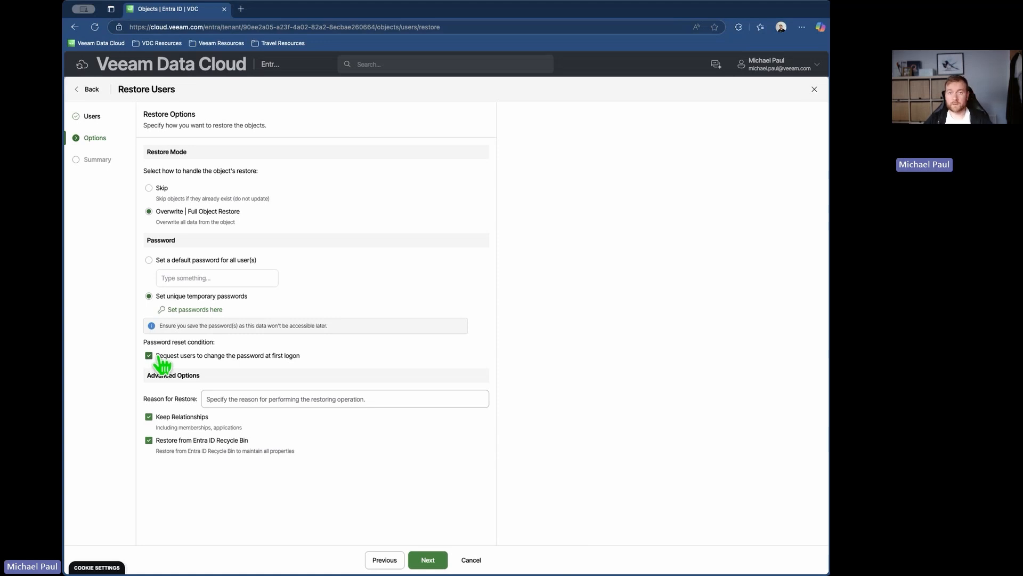
# - Leave the restore reason blank and continue to the restore summary
pyautogui.click(280, 399)
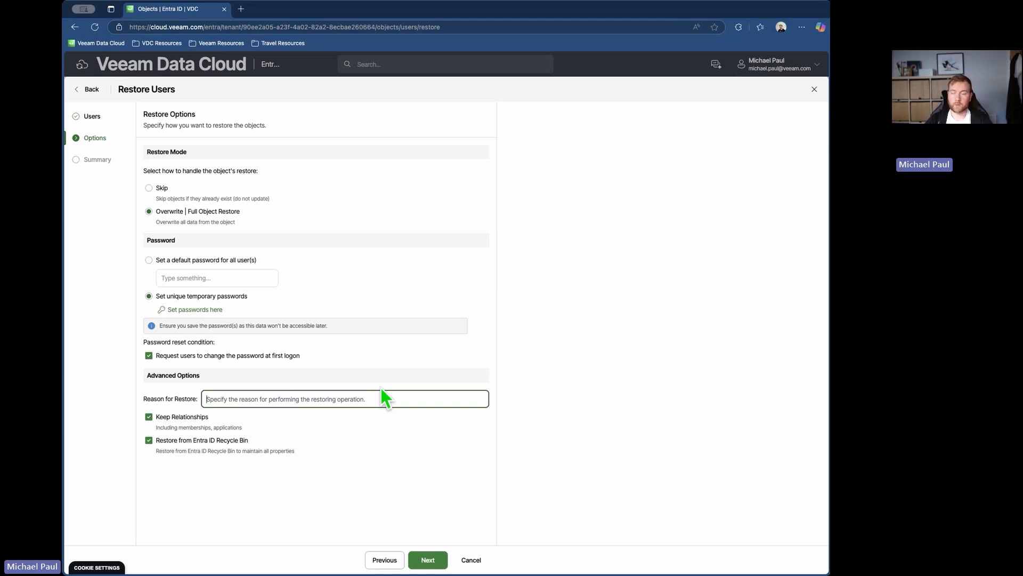
pyautogui.click(428, 560)
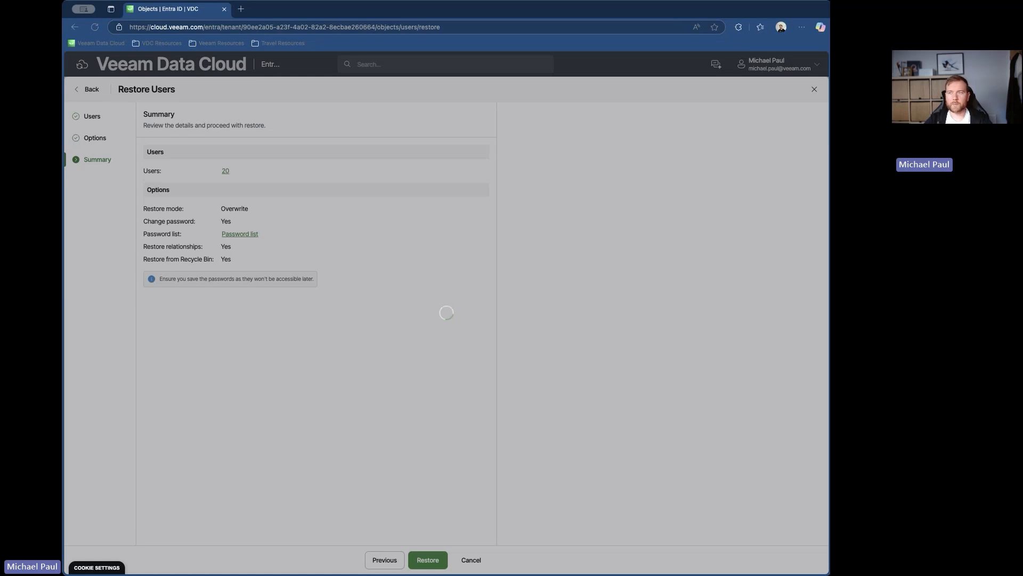
# - Reload the portal to leave the restore wizard and open the backed-up objects of the provisioned Entra ID tenant
pyautogui.click(95, 26)
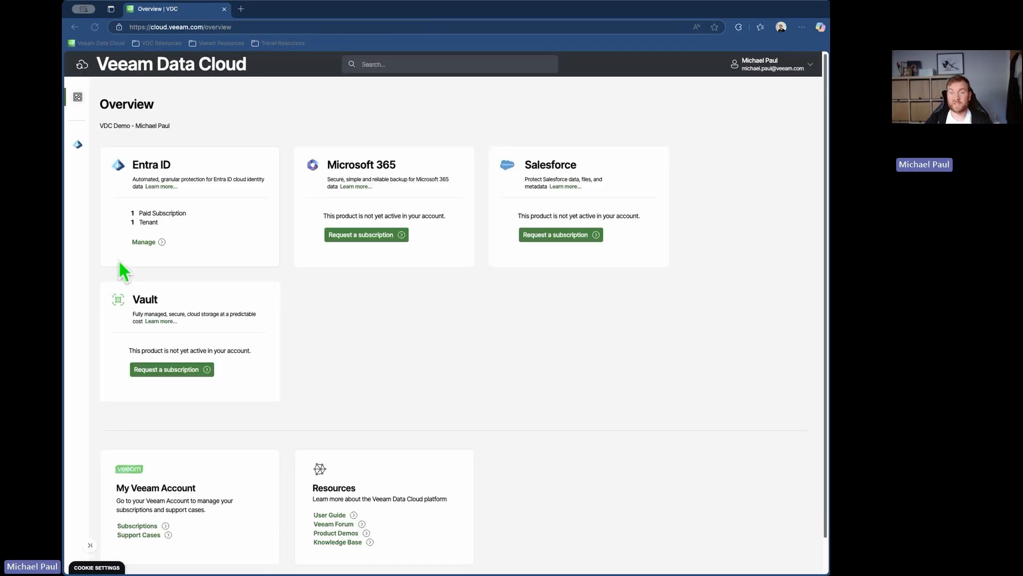
pyautogui.click(146, 241)
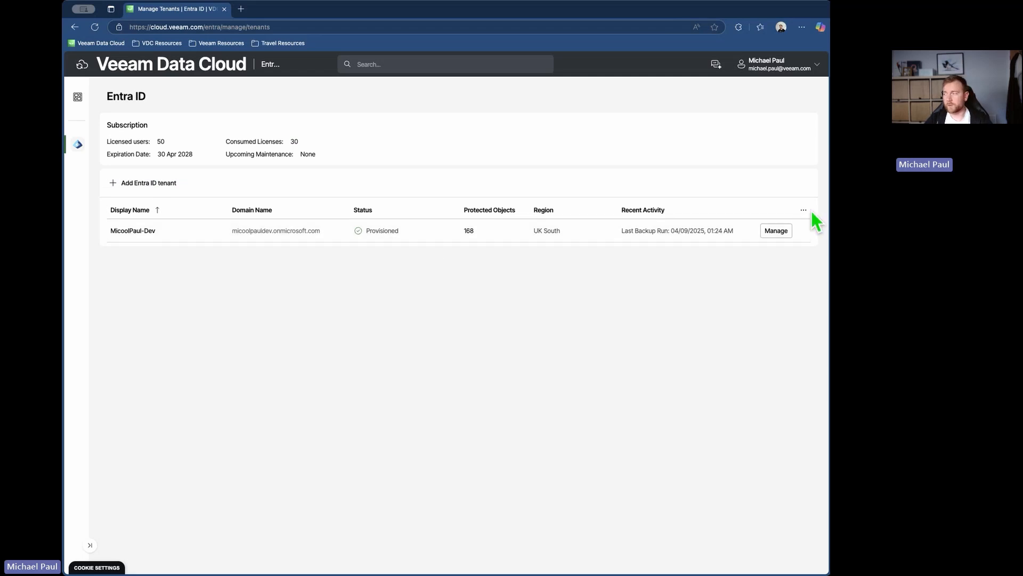
pyautogui.click(778, 232)
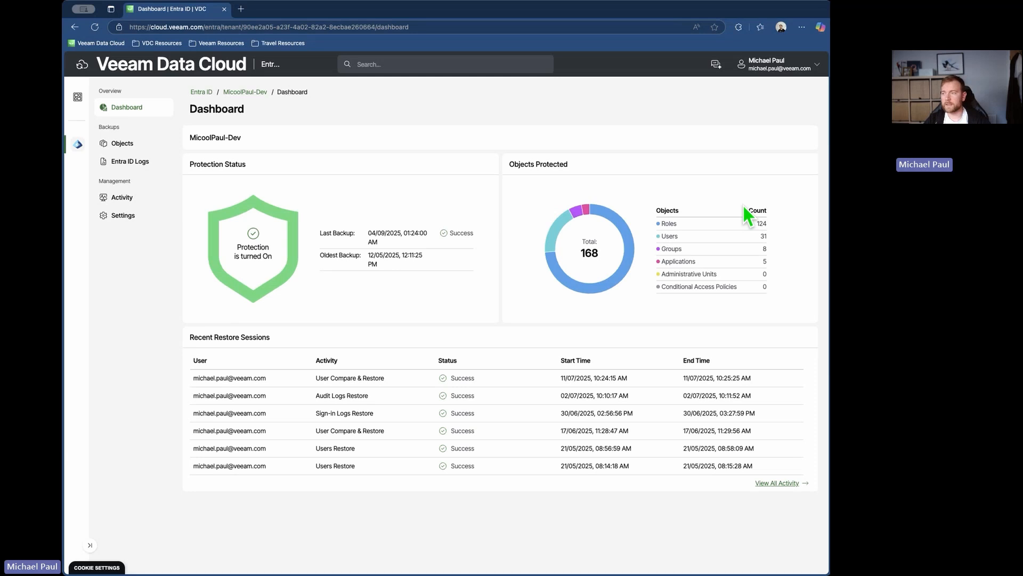
pyautogui.click(126, 146)
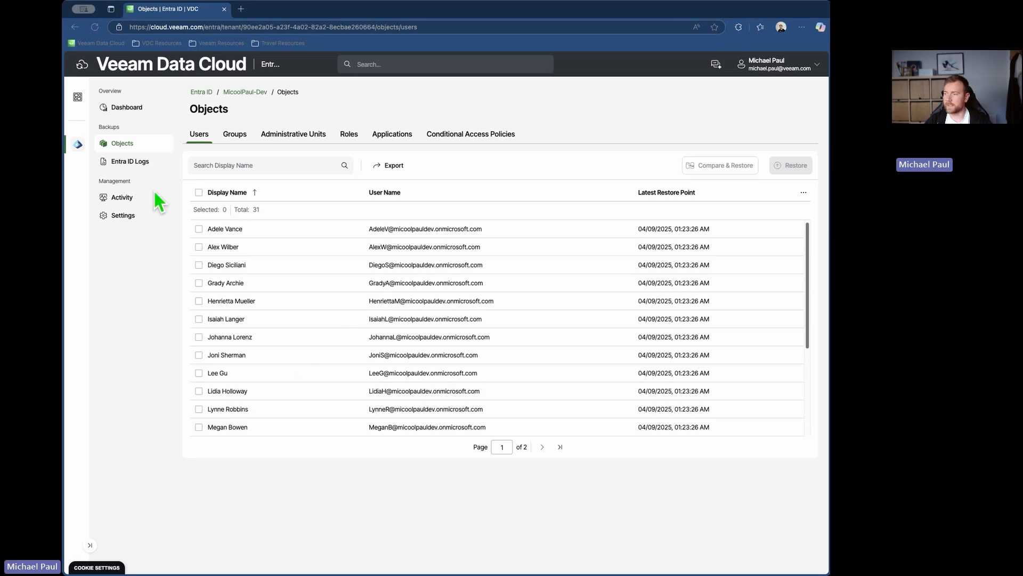
# - Open Compare & Restore for the first listed user and try selecting the BusinessPhones field, then clear the selection
pyautogui.click(186, 228)
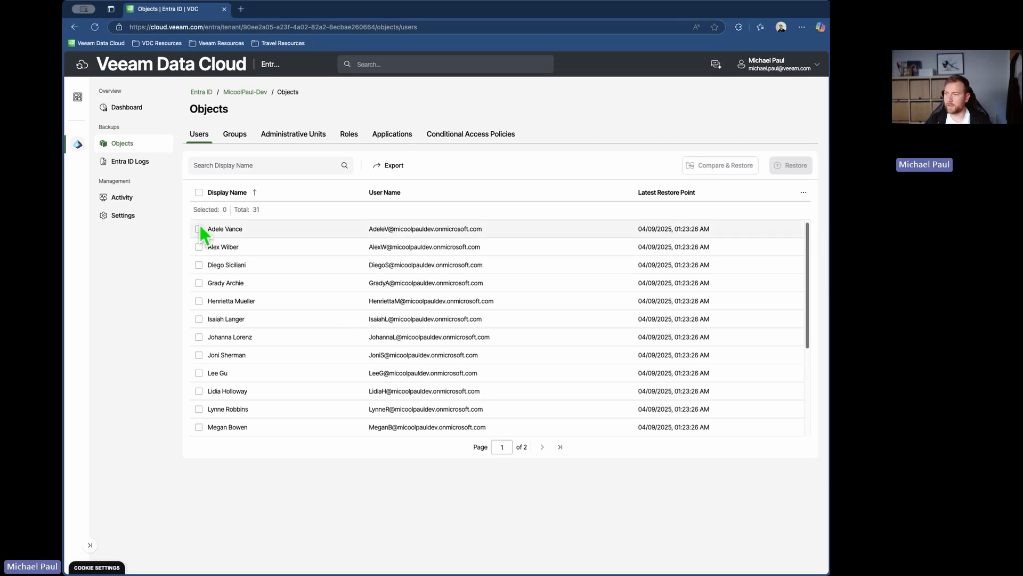
pyautogui.click(200, 229)
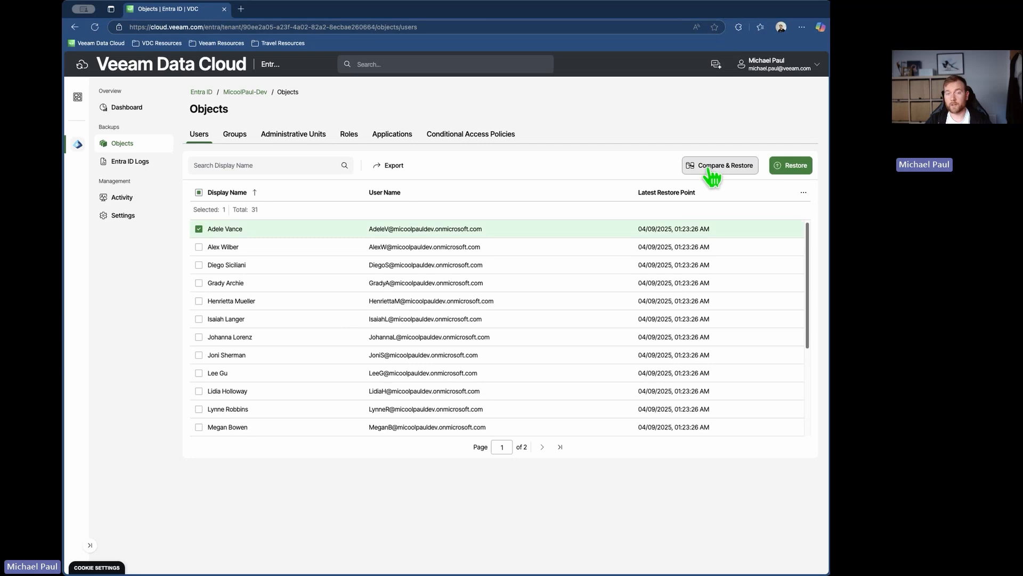
pyautogui.click(712, 170)
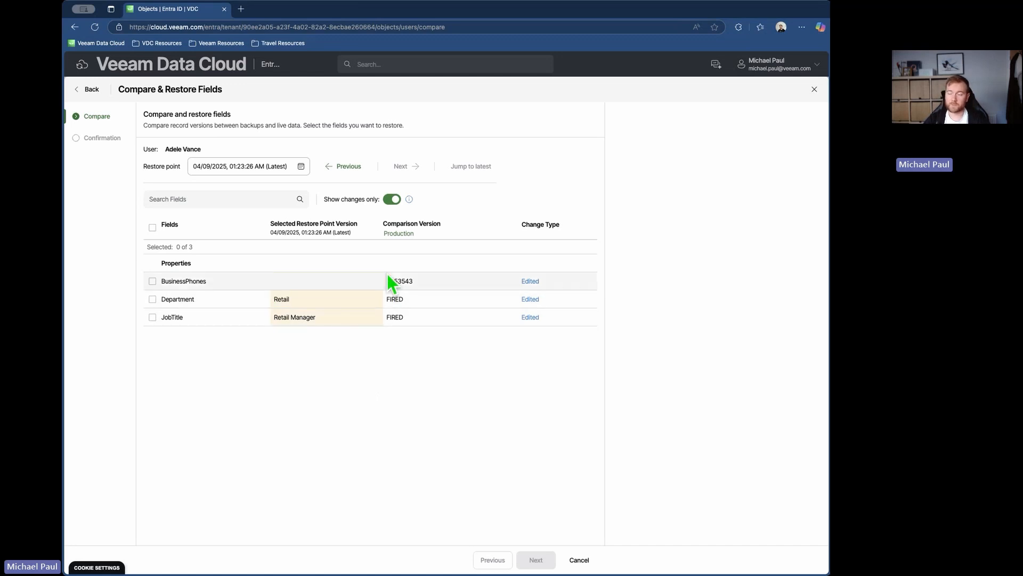
pyautogui.click(152, 281)
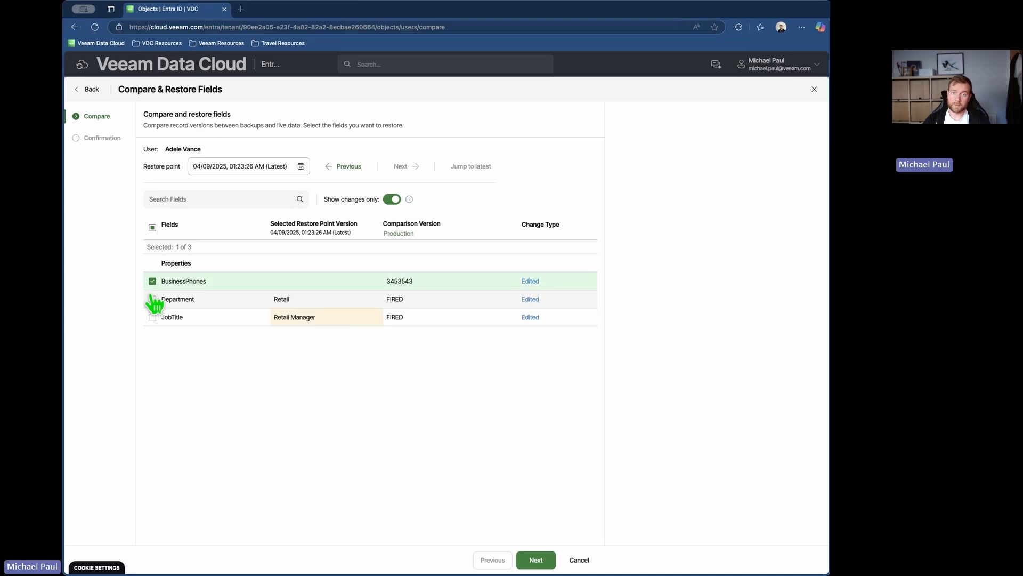
pyautogui.click(152, 281)
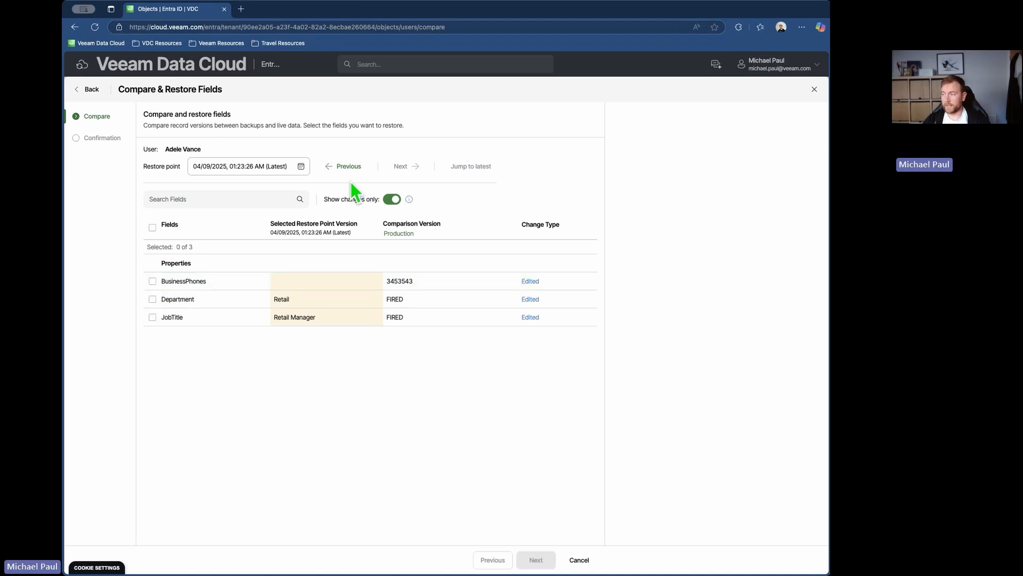
# - Include unchanged fields in the comparison and set its restore point to 12/05/2025, 12:11:25 PM
pyautogui.click(392, 198)
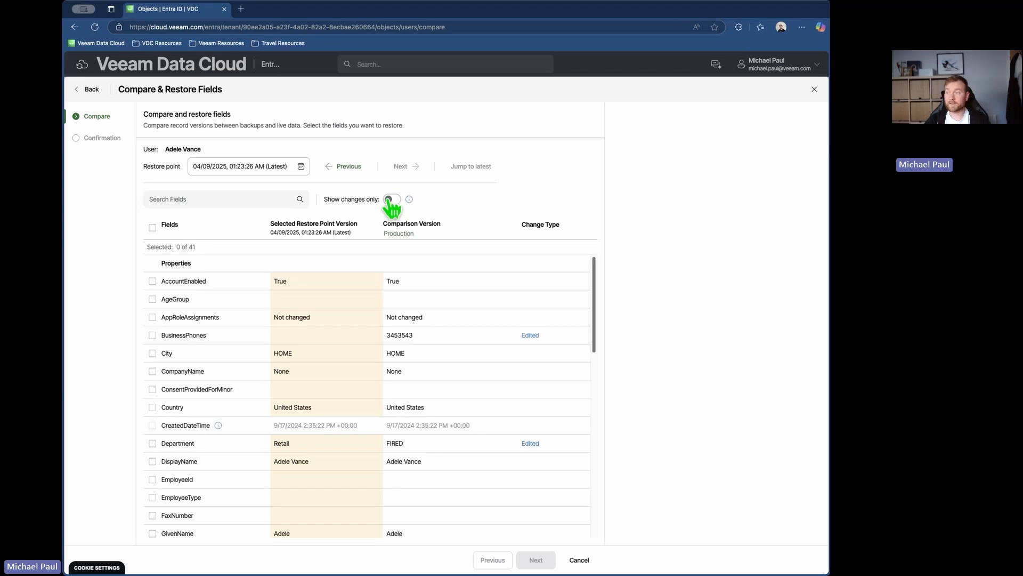
pyautogui.click(301, 167)
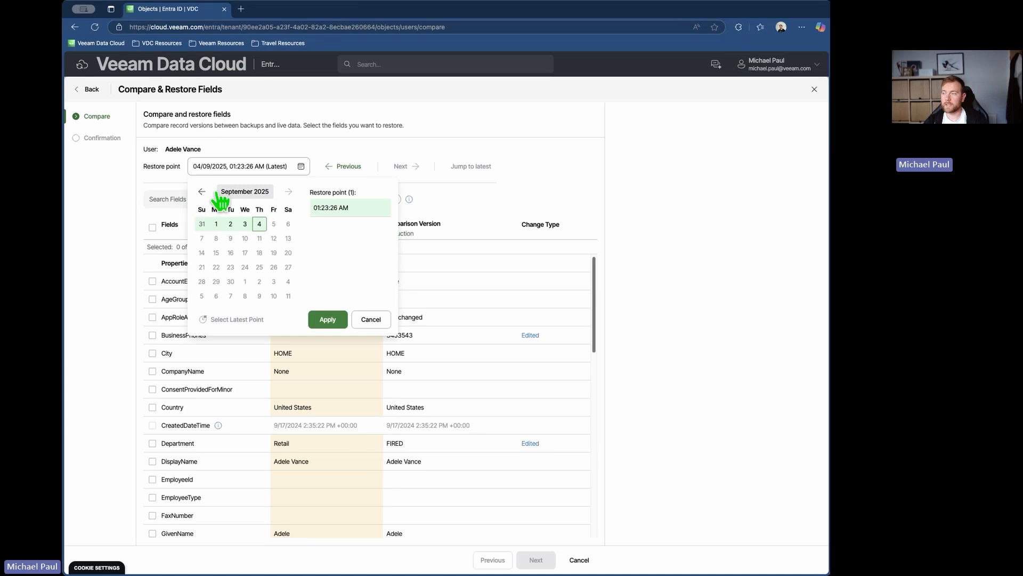
pyautogui.click(202, 192)
pyautogui.click(202, 192)
pyautogui.click(202, 192)
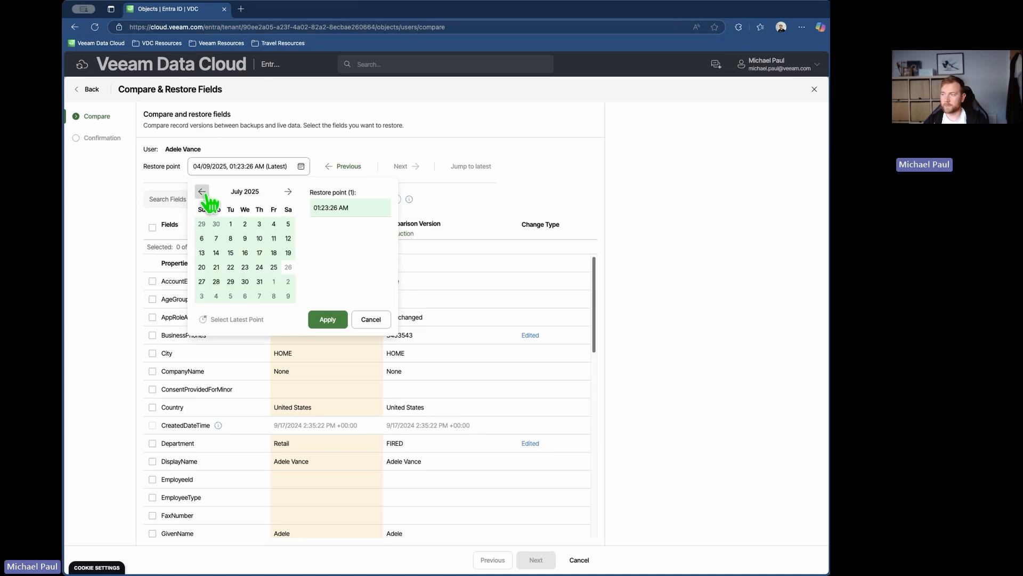
pyautogui.click(202, 192)
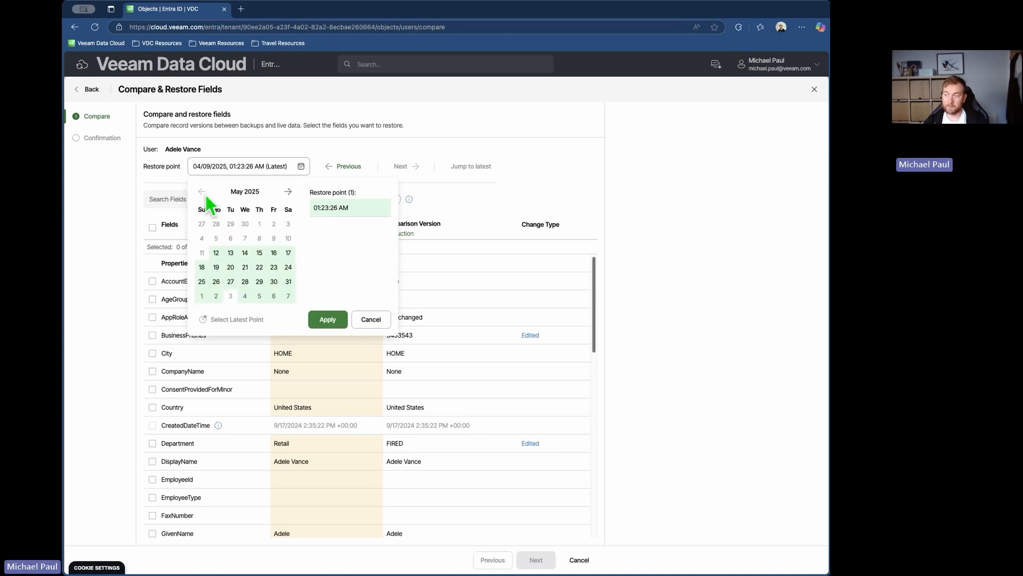
pyautogui.click(216, 254)
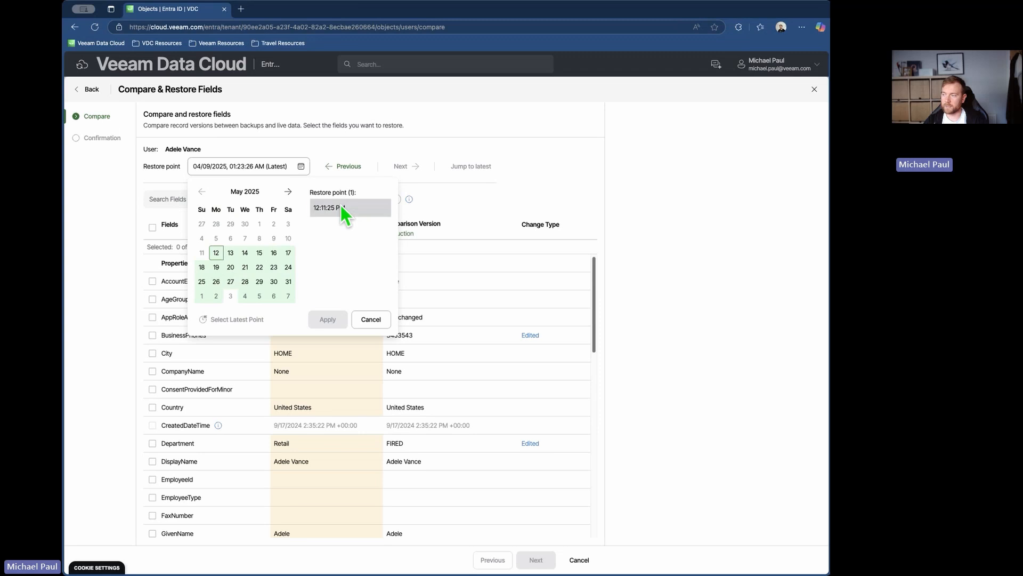
pyautogui.click(340, 207)
pyautogui.click(327, 320)
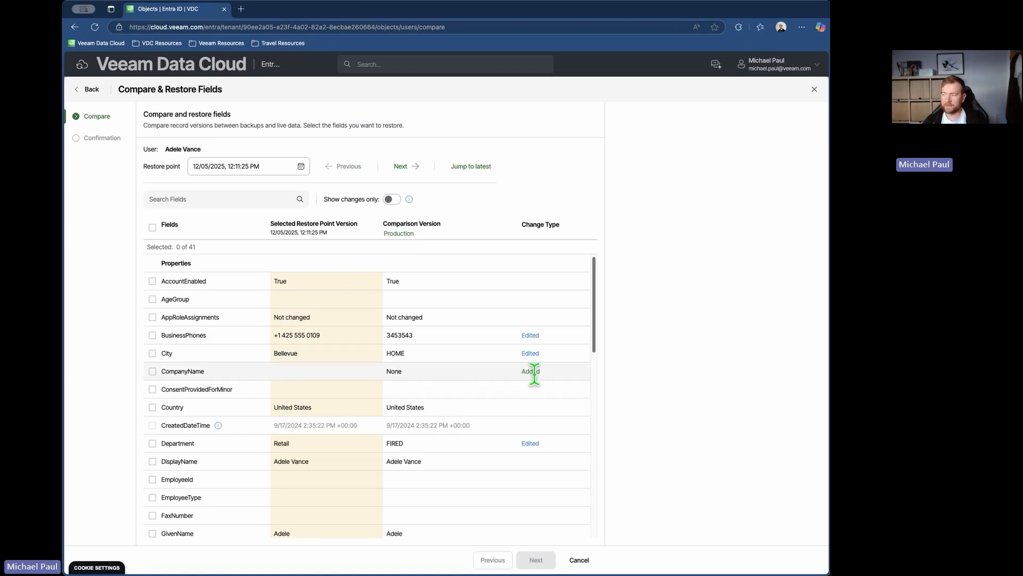
# - Look through the full field list for differences from production and limit the comparison to changed fields only
pyautogui.scroll(-6, 528, 376)
pyautogui.scroll(-4, 520, 385)
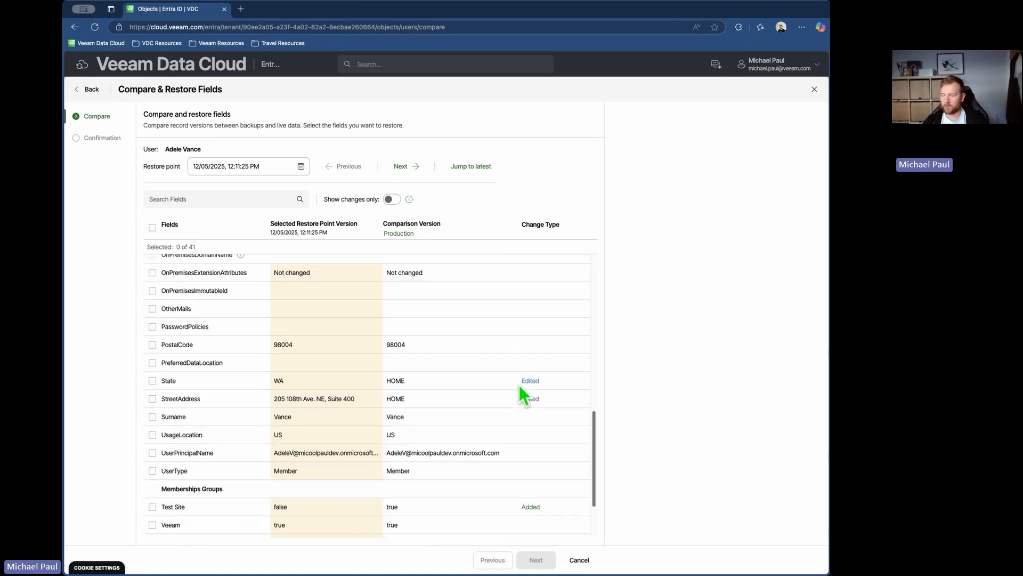
pyautogui.scroll(1, 490, 382)
pyautogui.scroll(10, 484, 380)
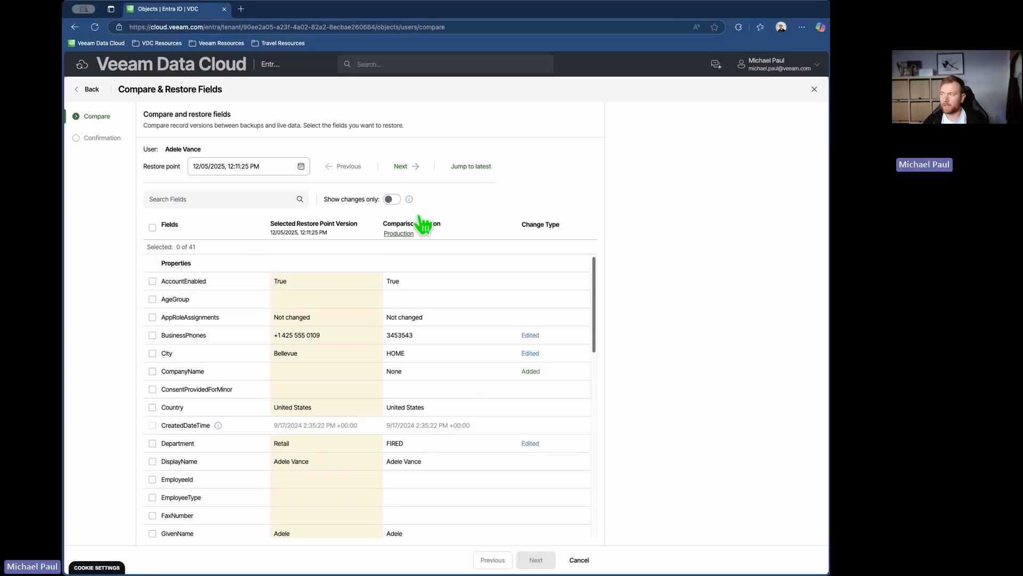
pyautogui.click(392, 199)
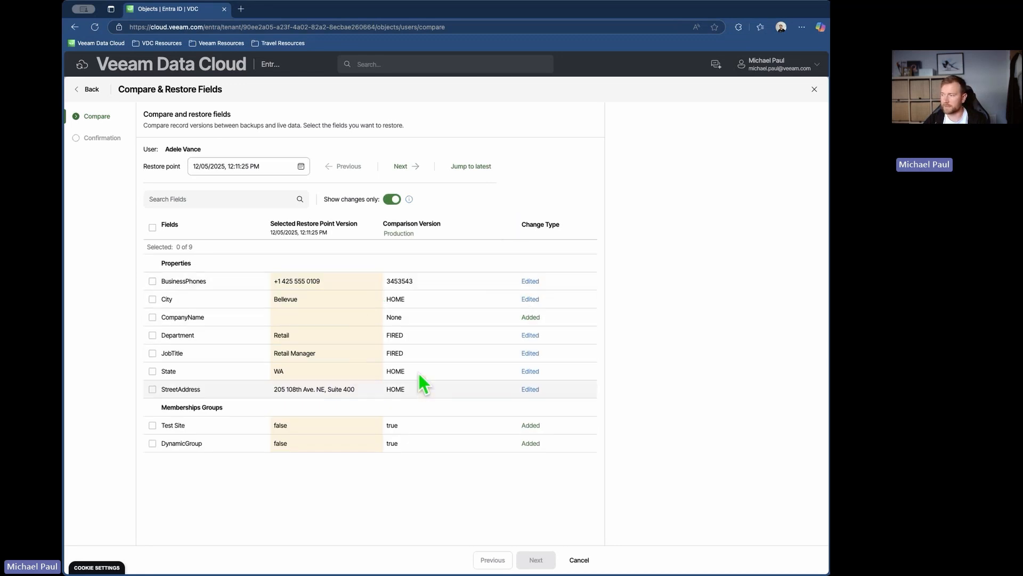
# - Select all changed fields and proceed to the restore confirmation, then cancel the restore and discard the selections
pyautogui.click(153, 227)
pyautogui.click(534, 559)
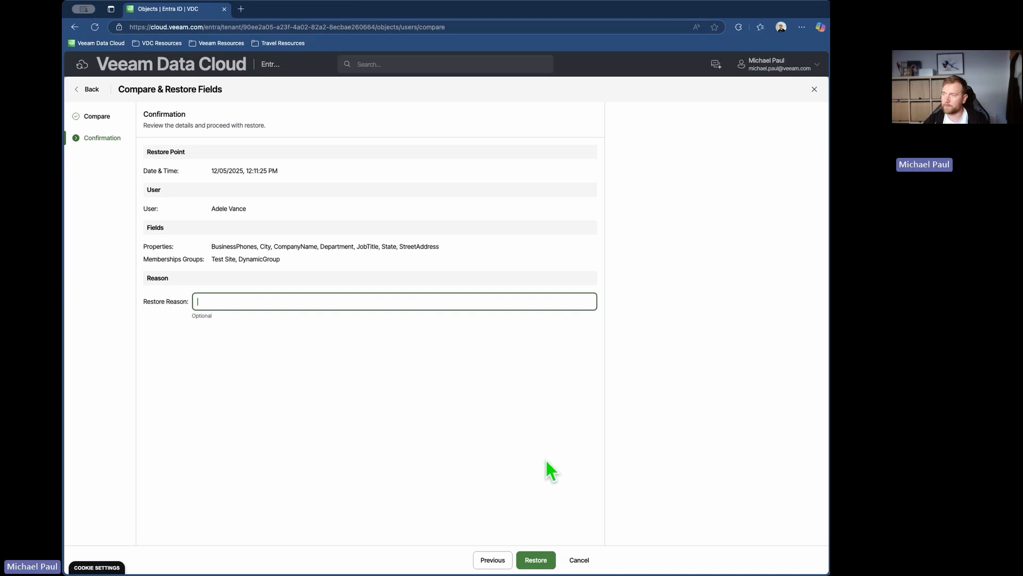
pyautogui.click(578, 560)
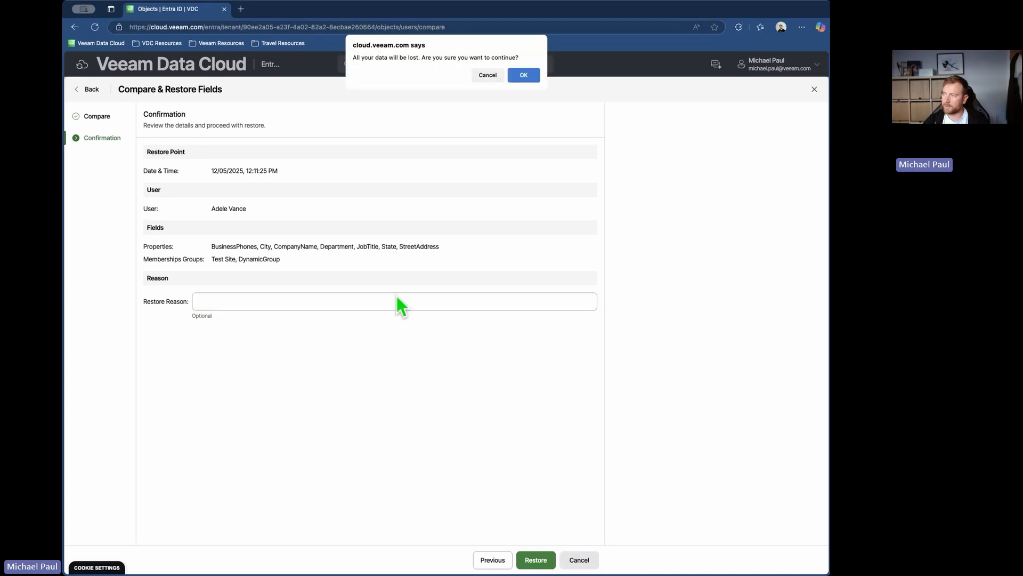
pyautogui.click(524, 75)
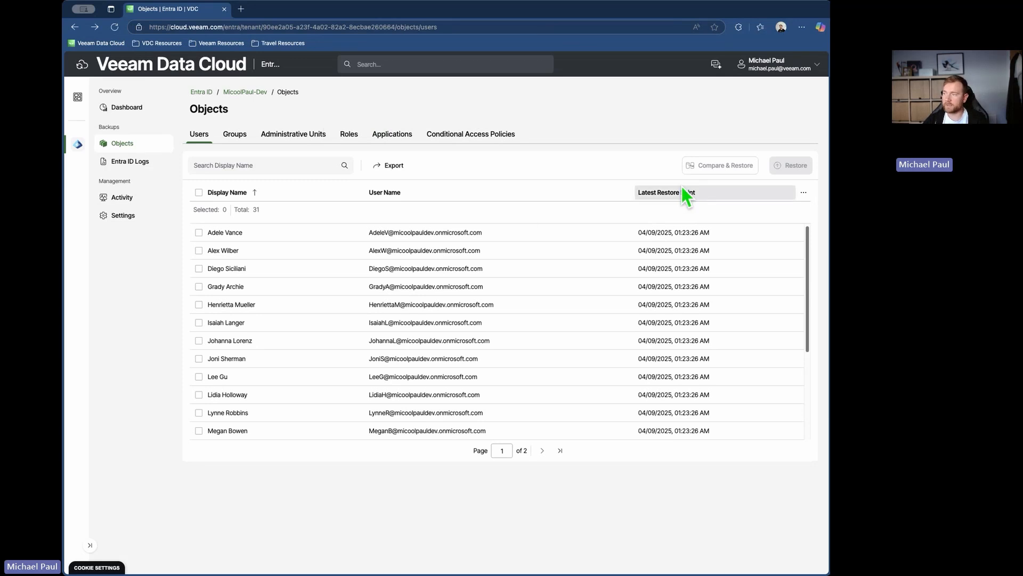
# - View the backed-up Groups, Administrative Units, Roles, Applications and Conditional Access Policies one after another
pyautogui.click(238, 139)
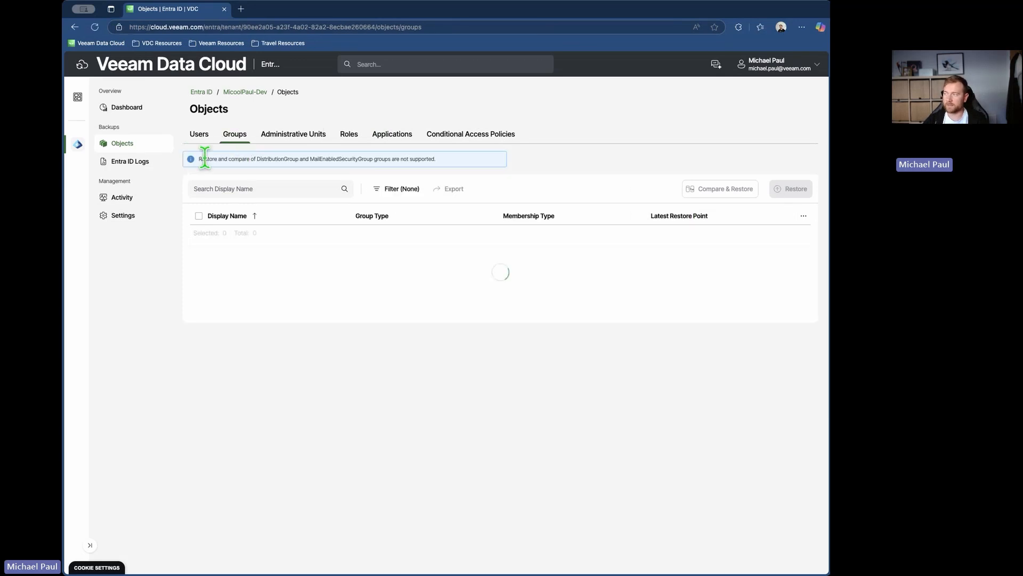
pyautogui.click(268, 139)
pyautogui.click(356, 140)
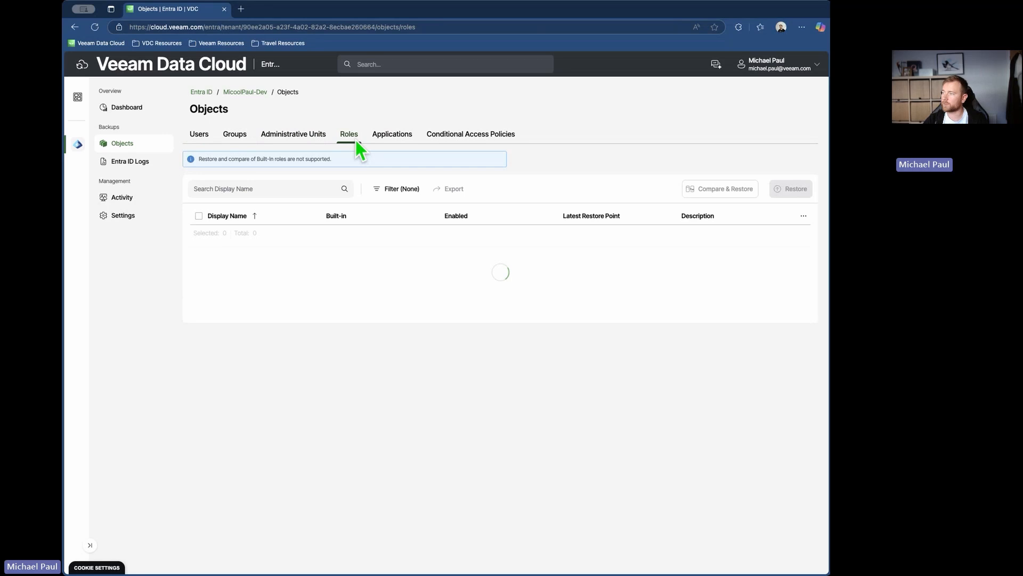
pyautogui.click(393, 139)
pyautogui.click(457, 140)
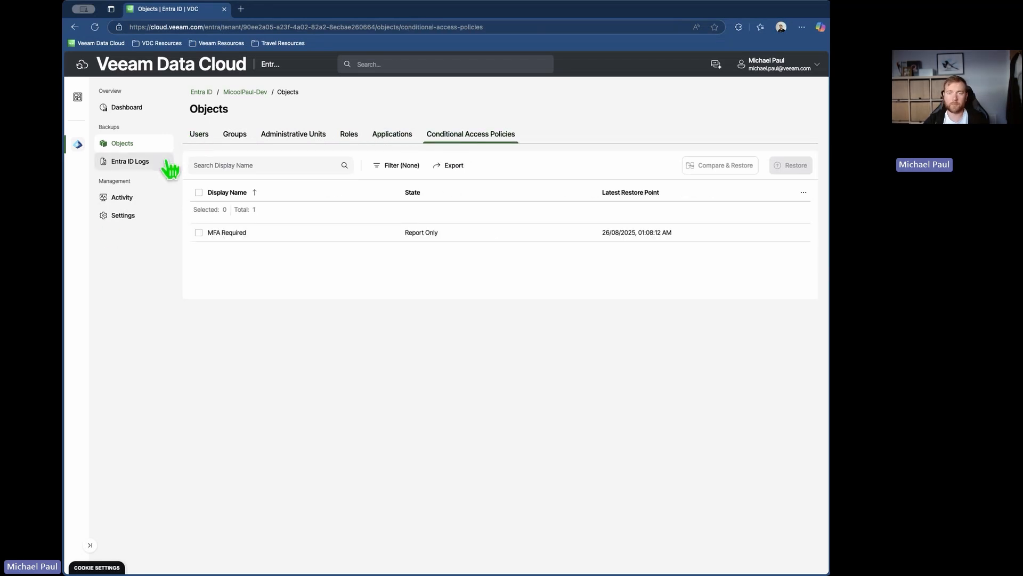
# - View the Entra ID audit logs and the tenant's general settings, highlighting the retention period
pyautogui.click(127, 162)
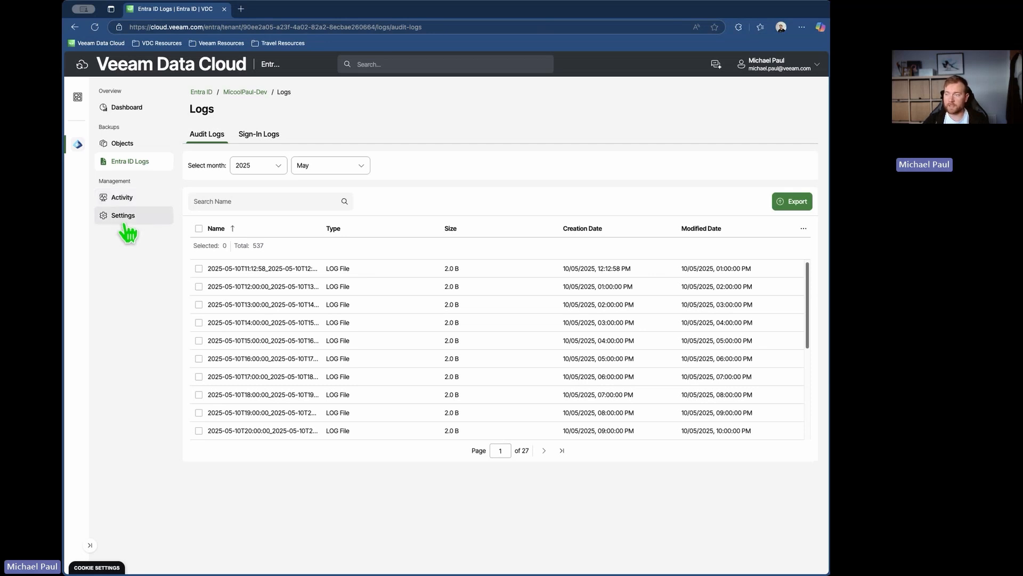
pyautogui.click(148, 216)
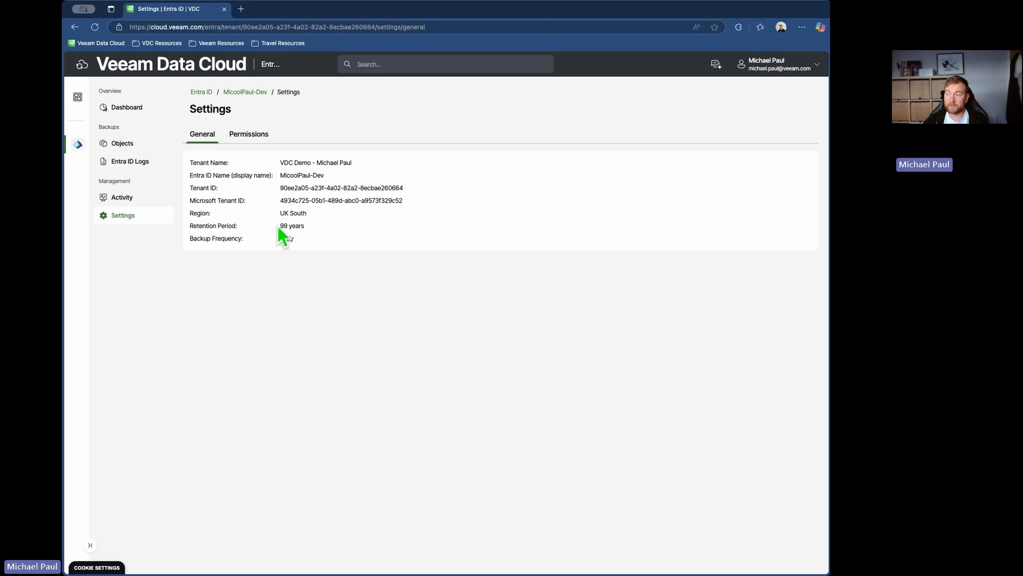
pyautogui.moveTo(279, 226); pyautogui.dragTo(306, 228)
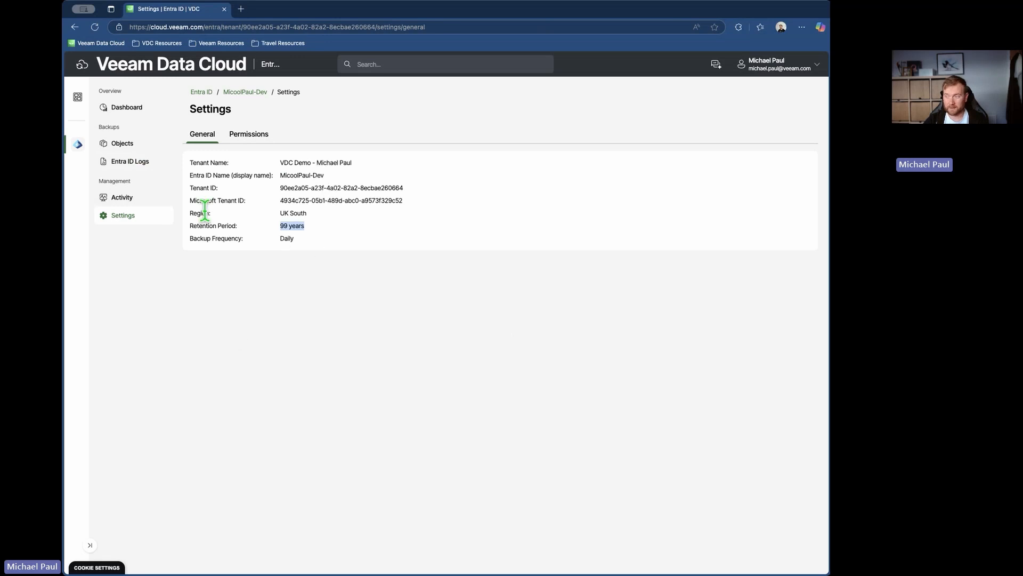
pyautogui.click(251, 242)
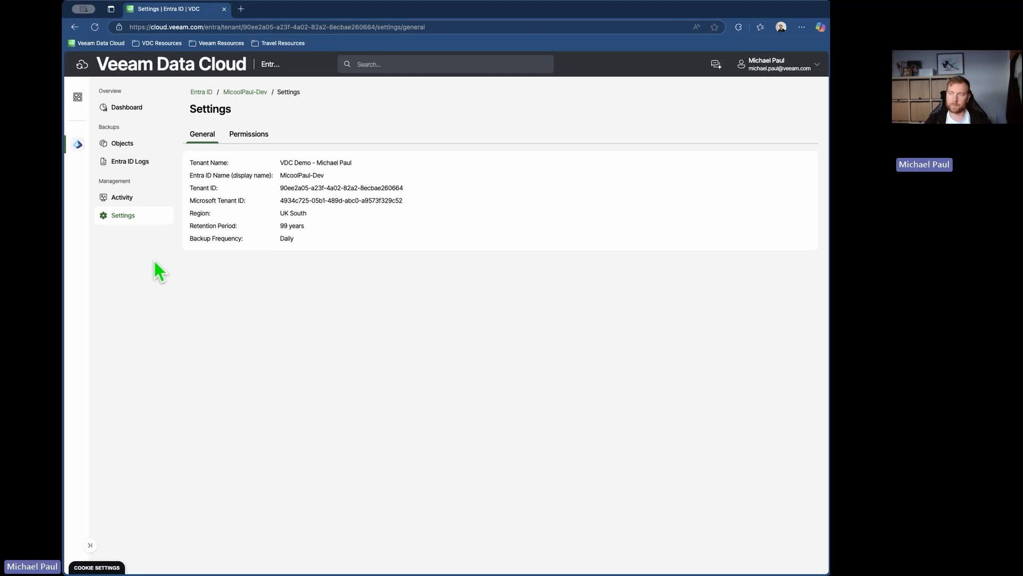
# - View the tenant's restore sessions and examine the details of the 17/06/2025 User Compare & Restore session, highlighting its restored properties
pyautogui.click(143, 198)
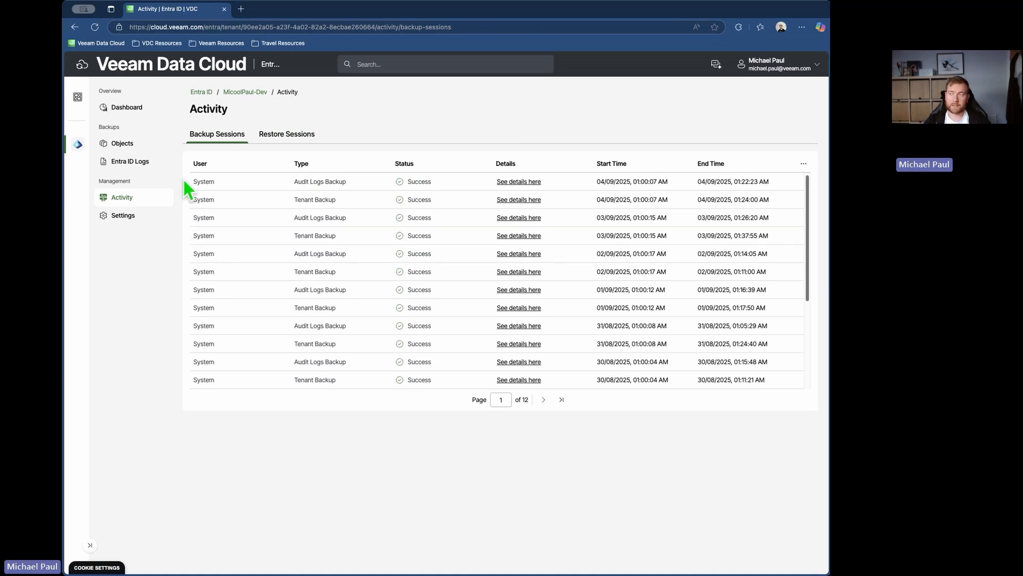
pyautogui.click(276, 136)
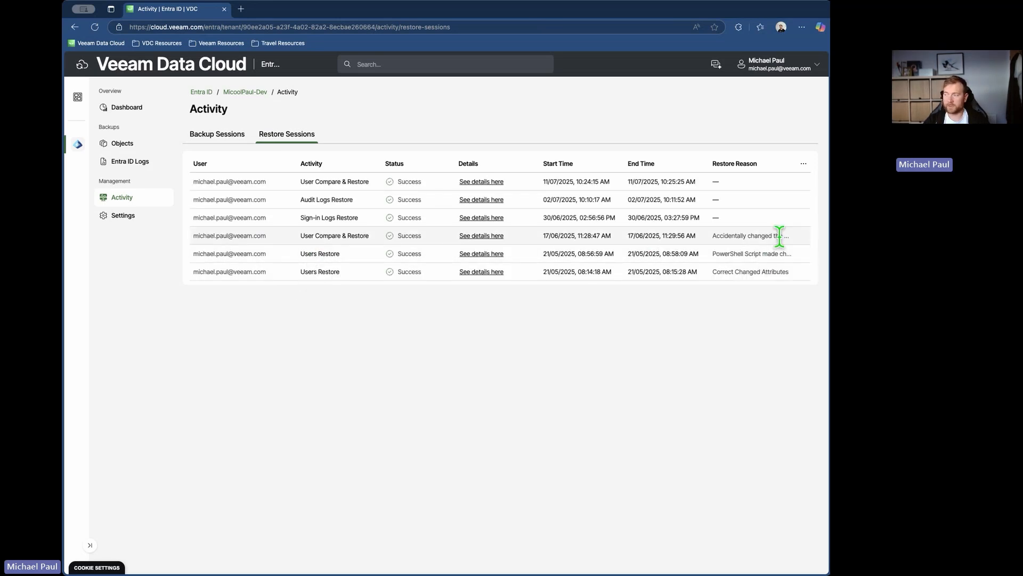
pyautogui.click(481, 235)
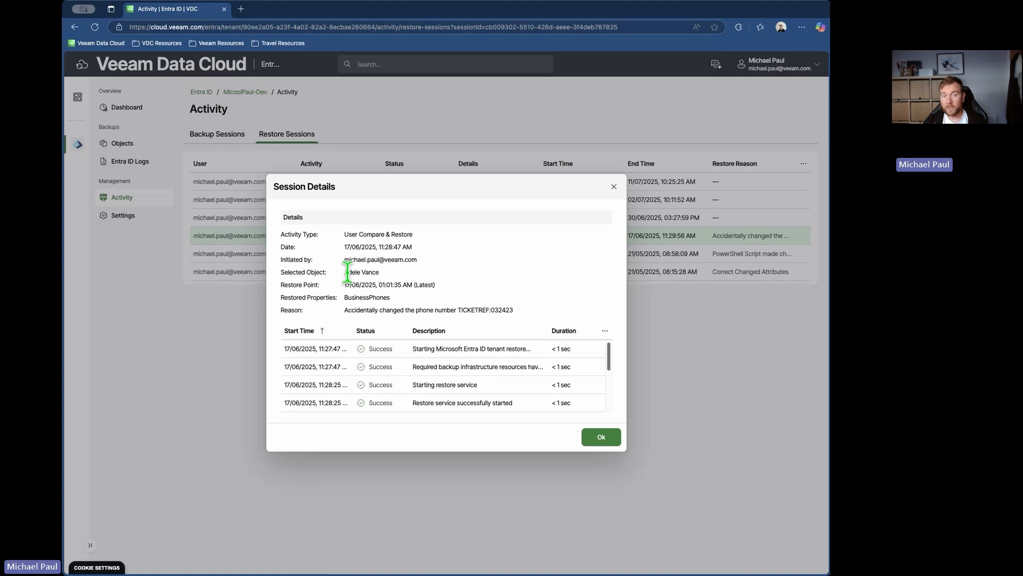
pyautogui.moveTo(345, 297); pyautogui.dragTo(372, 297)
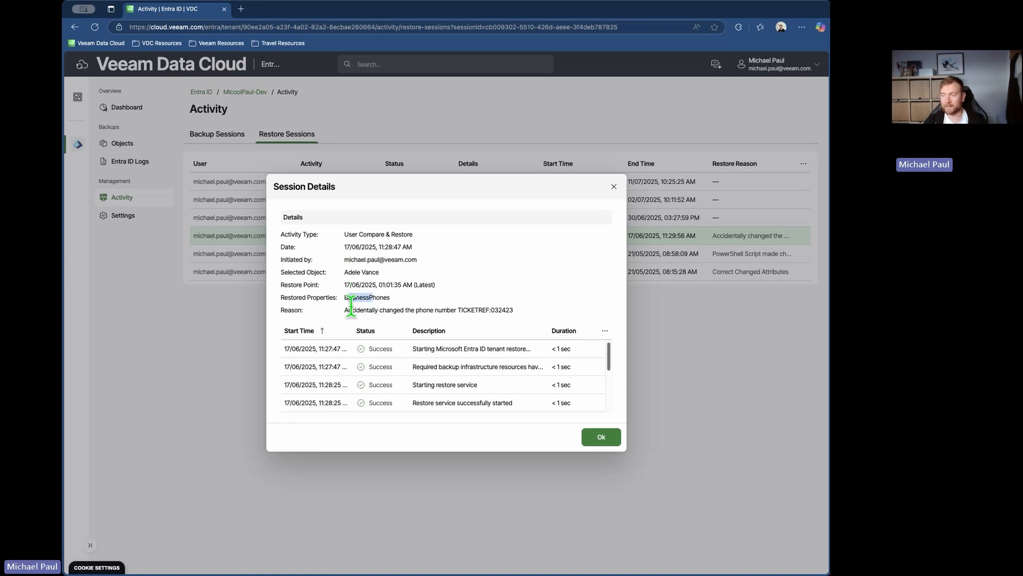
pyautogui.click(350, 311)
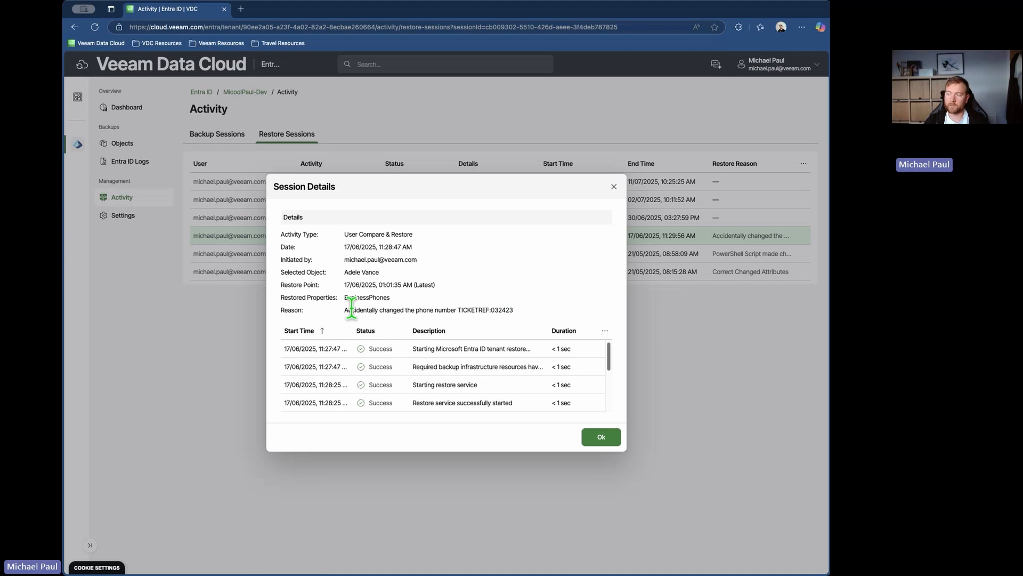
# - Review the log entries of the User Compare & Restore session and close its details
pyautogui.scroll(-3, 491, 366)
pyautogui.scroll(3, 498, 400)
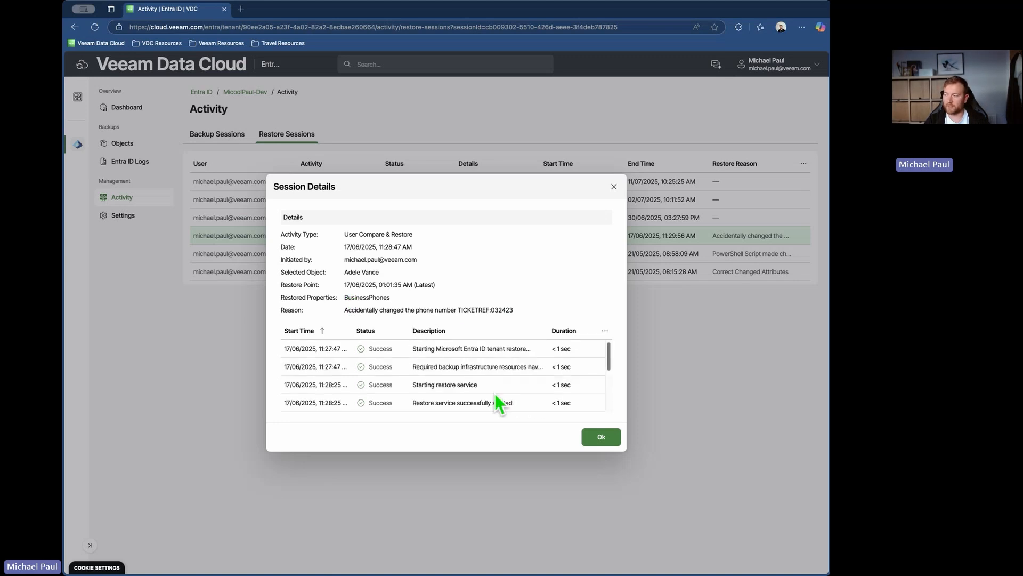
pyautogui.click(600, 437)
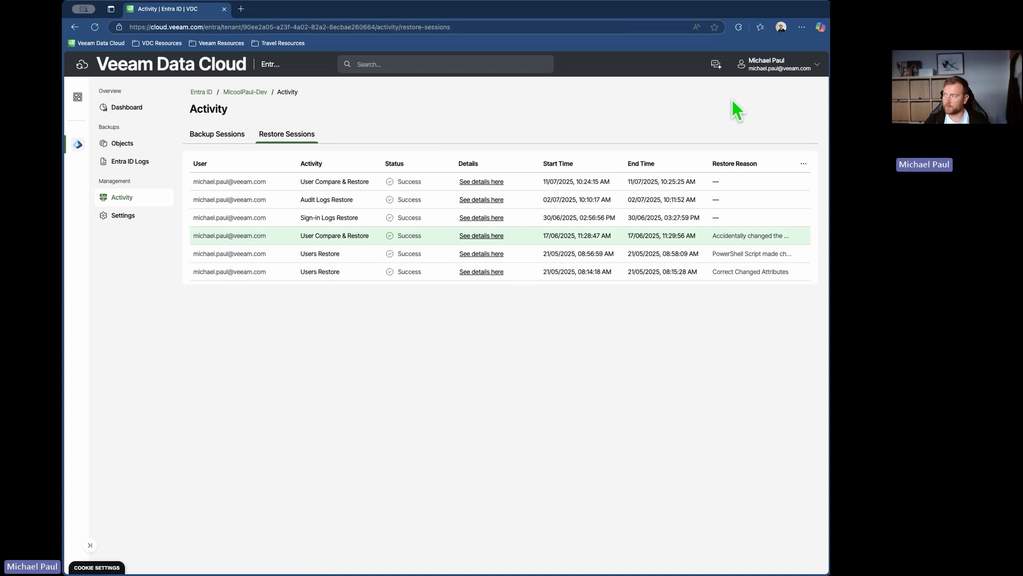
# - Open the Veeam Intelligence assistant for Entra ID, view its recommended prompts, and close the assistant
pyautogui.click(716, 64)
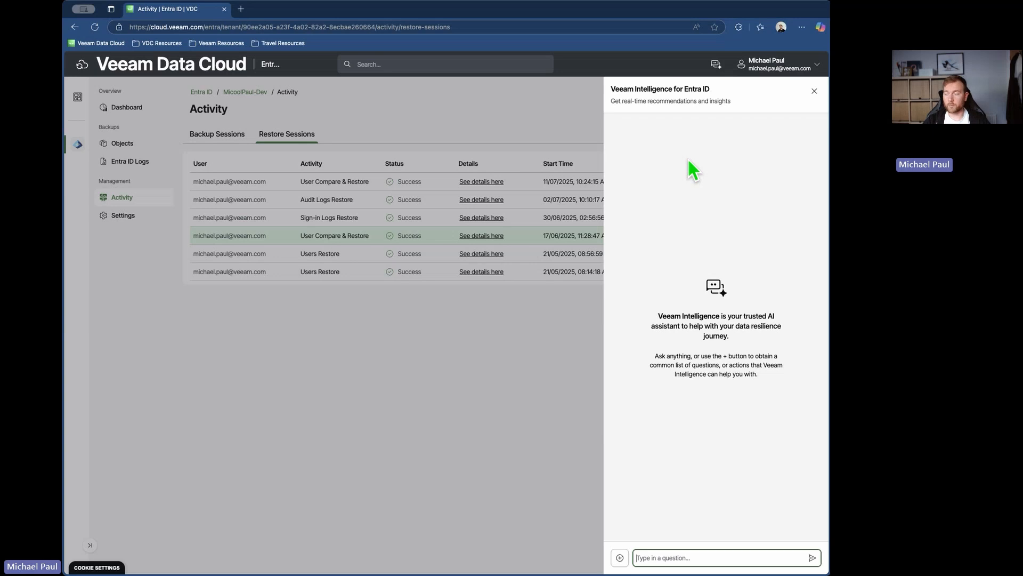
pyautogui.click(620, 557)
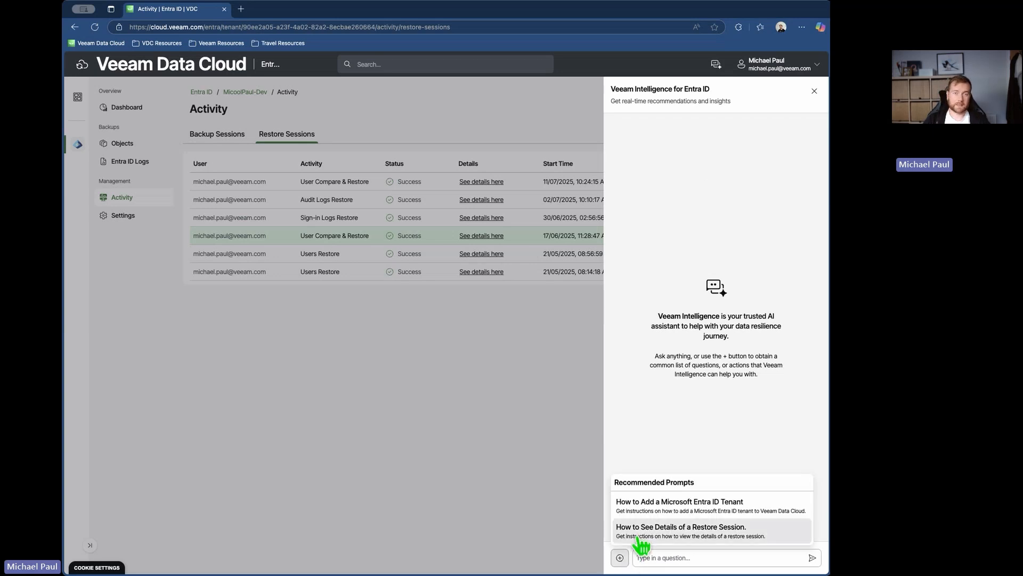
pyautogui.click(715, 155)
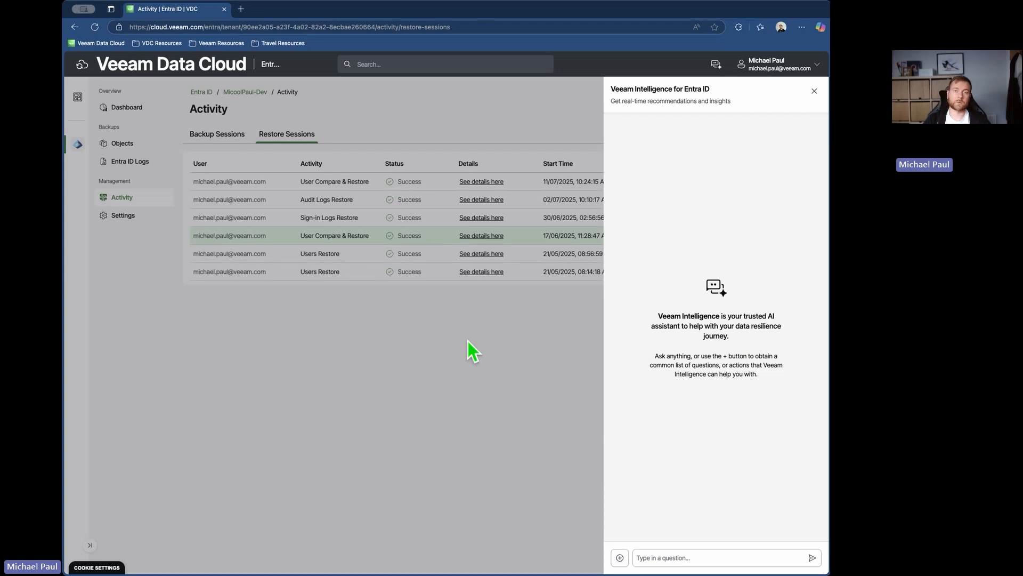
pyautogui.click(814, 91)
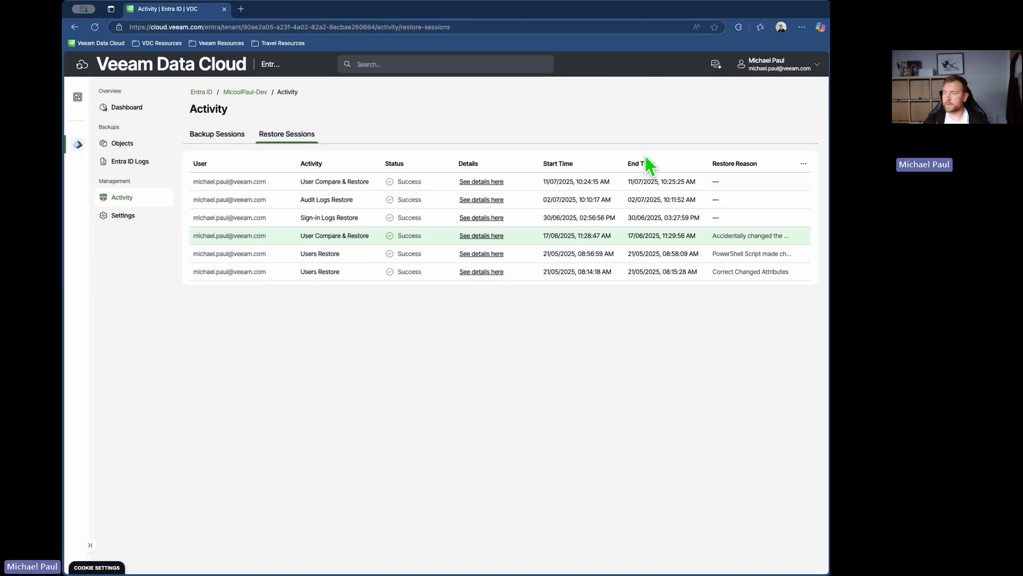
# - Open the account's user management settings, start a user invitation, and view the roles that can be assigned
pyautogui.click(773, 66)
pyautogui.click(747, 92)
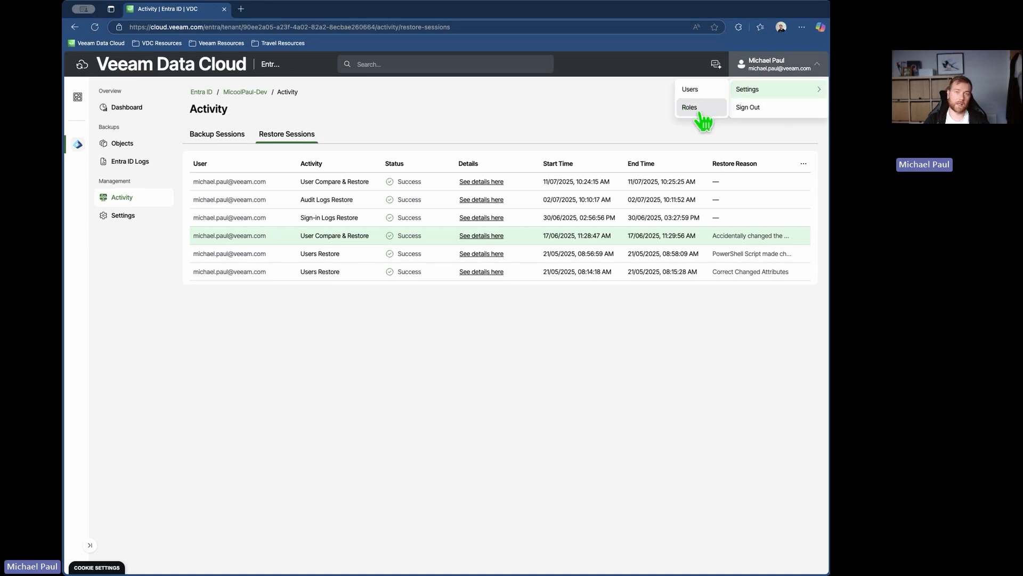
pyautogui.click(690, 107)
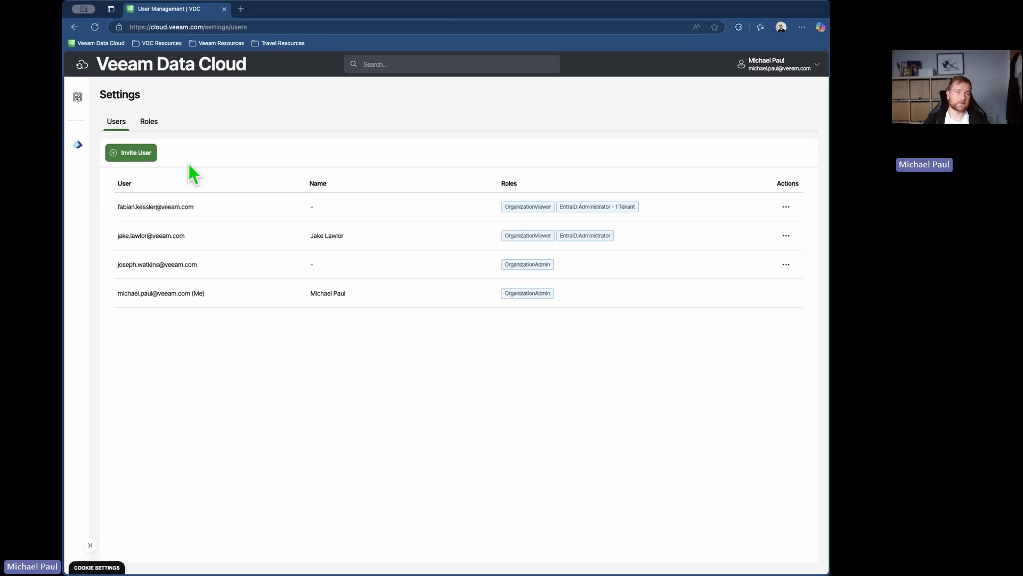
pyautogui.click(145, 155)
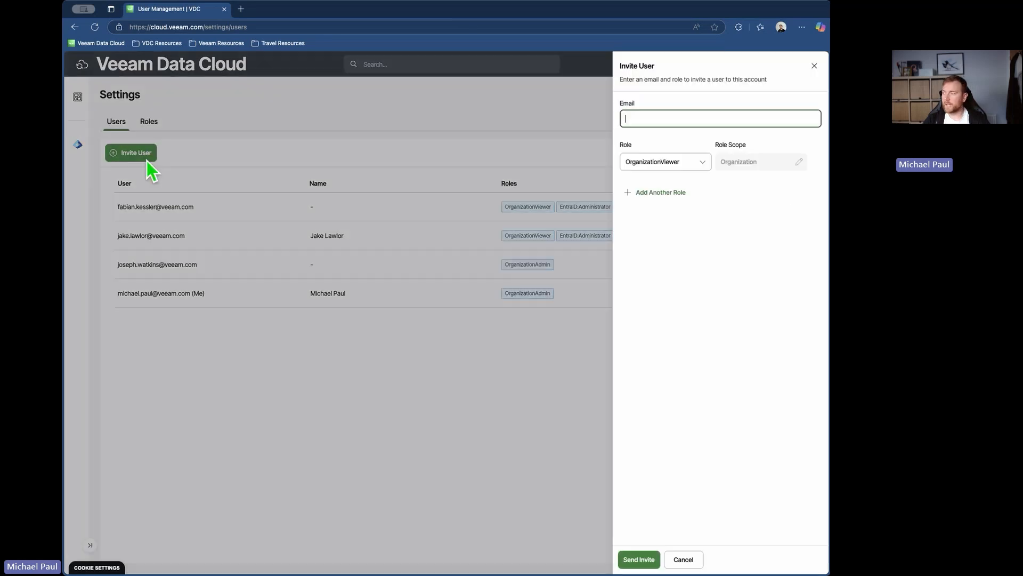
pyautogui.click(666, 165)
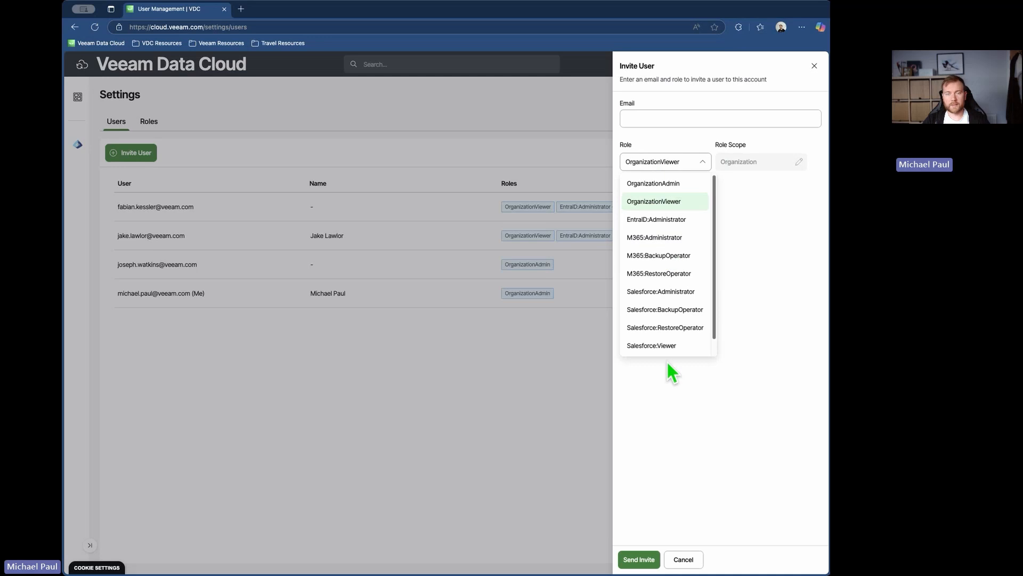
pyautogui.click(673, 466)
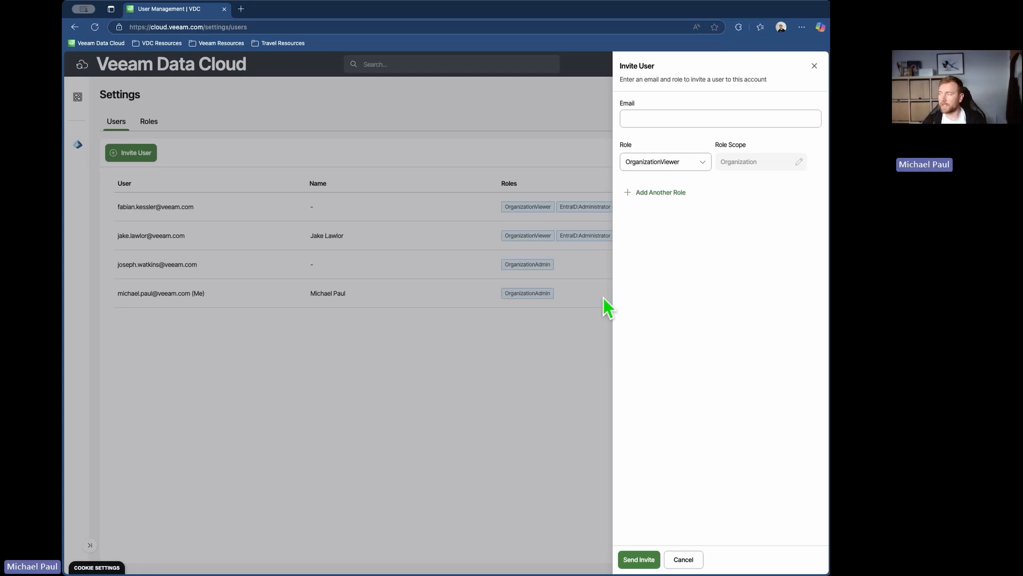
# - Choose the EntraID:Administrator role for the invitation, try limiting its scope to the listed dev tenant, and discard the invitation
pyautogui.click(660, 166)
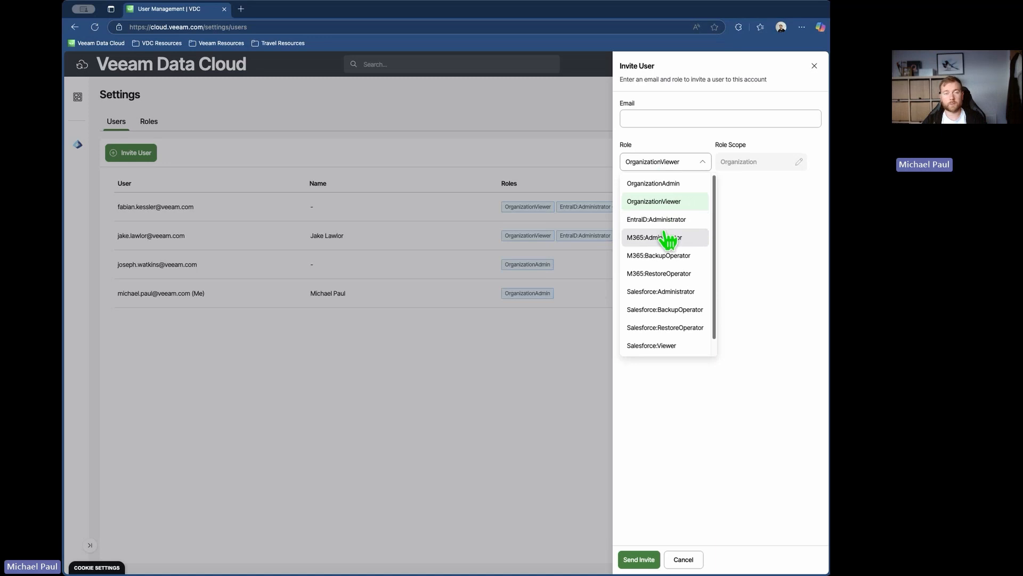
pyautogui.click(653, 220)
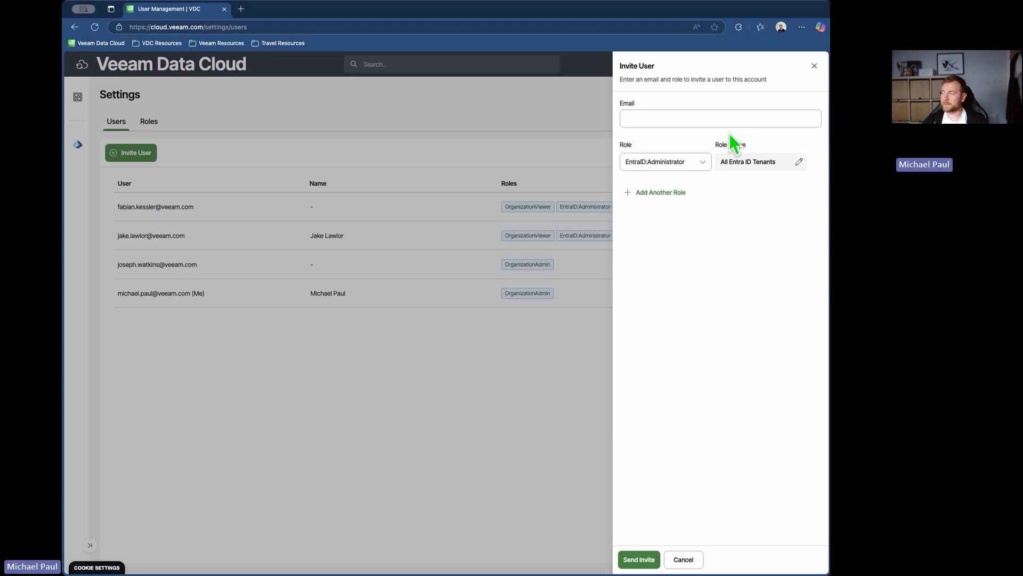
pyautogui.click(758, 162)
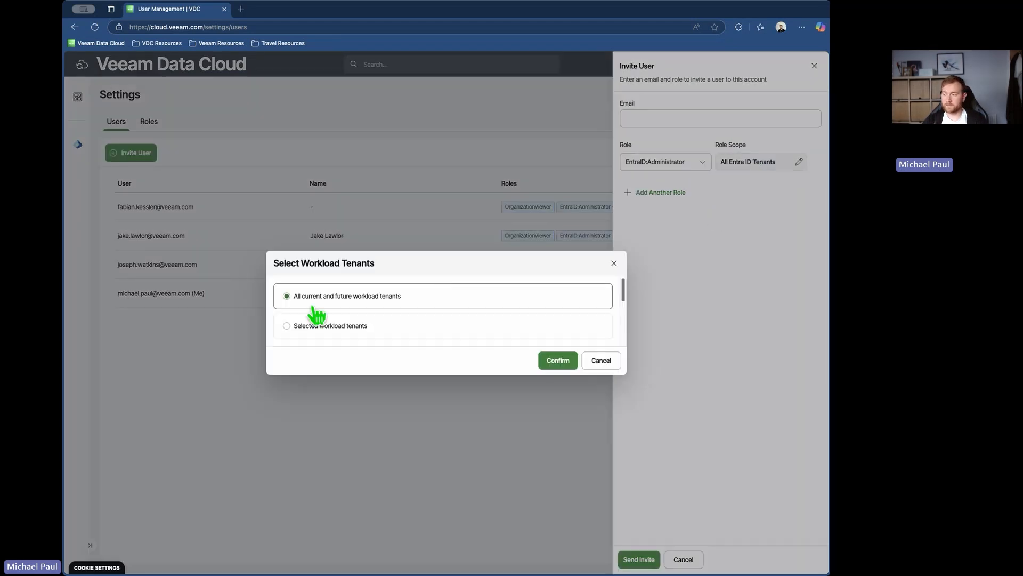
pyautogui.click(315, 325)
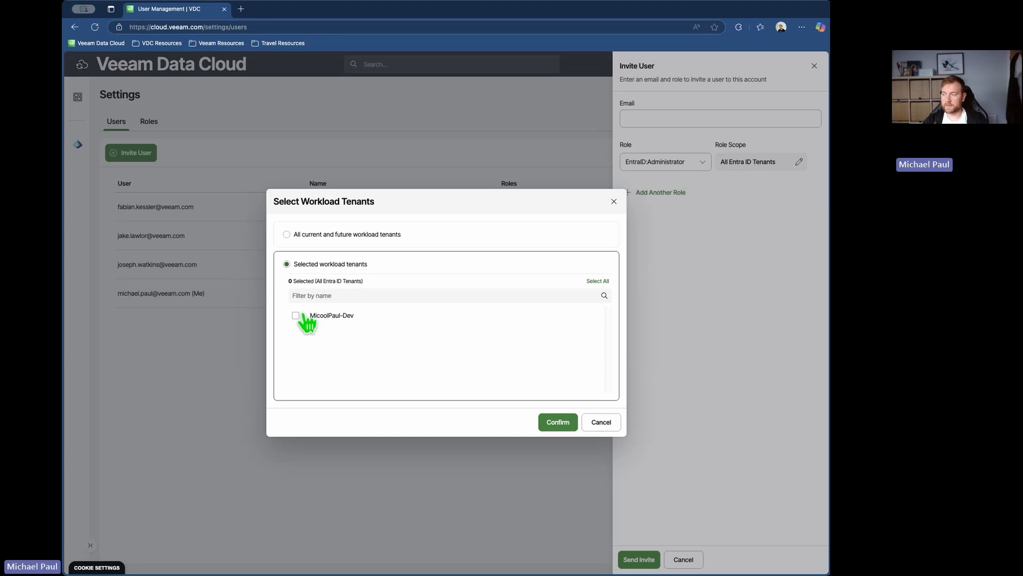
pyautogui.click(305, 316)
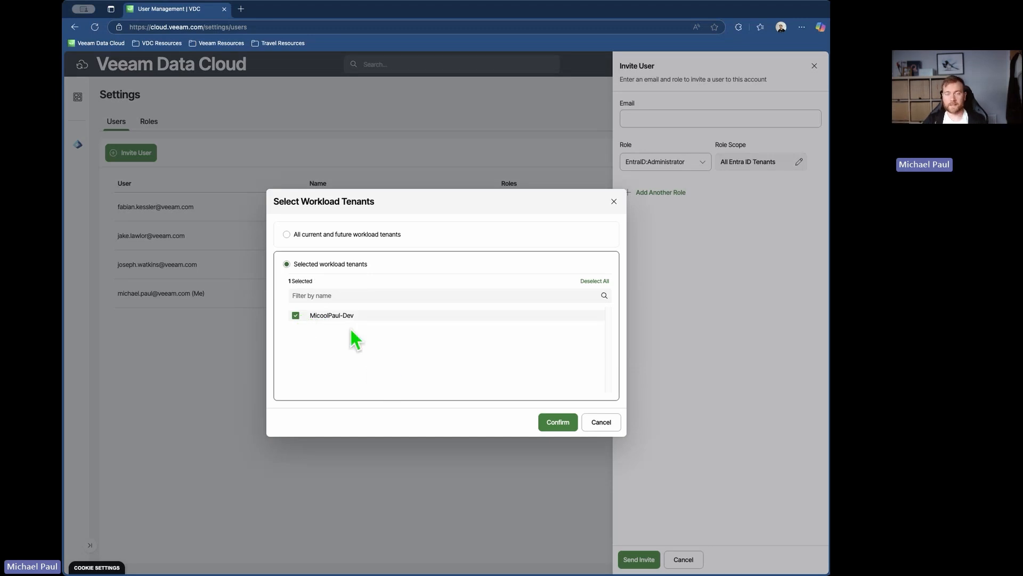
pyautogui.click(538, 417)
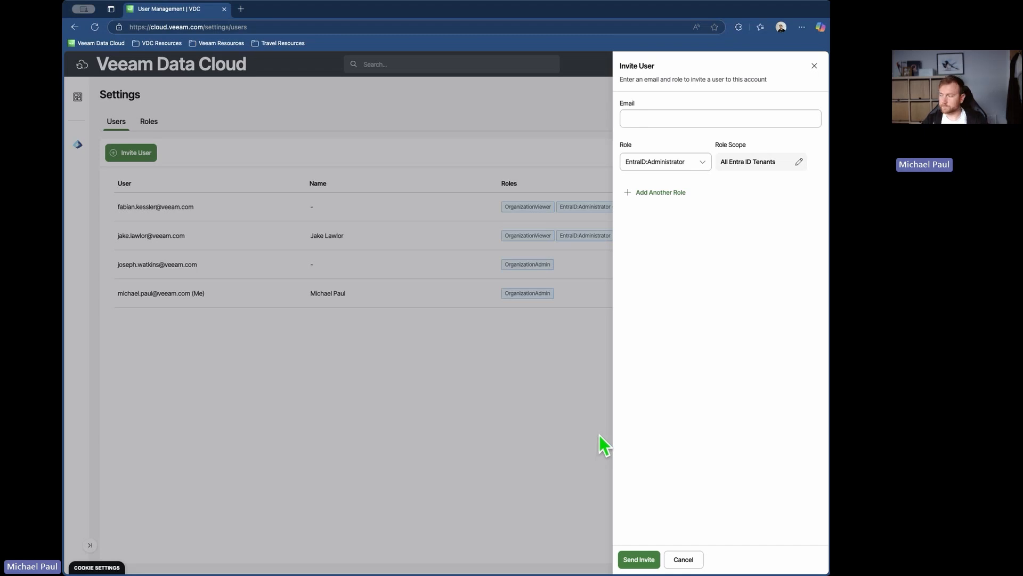
pyautogui.click(682, 559)
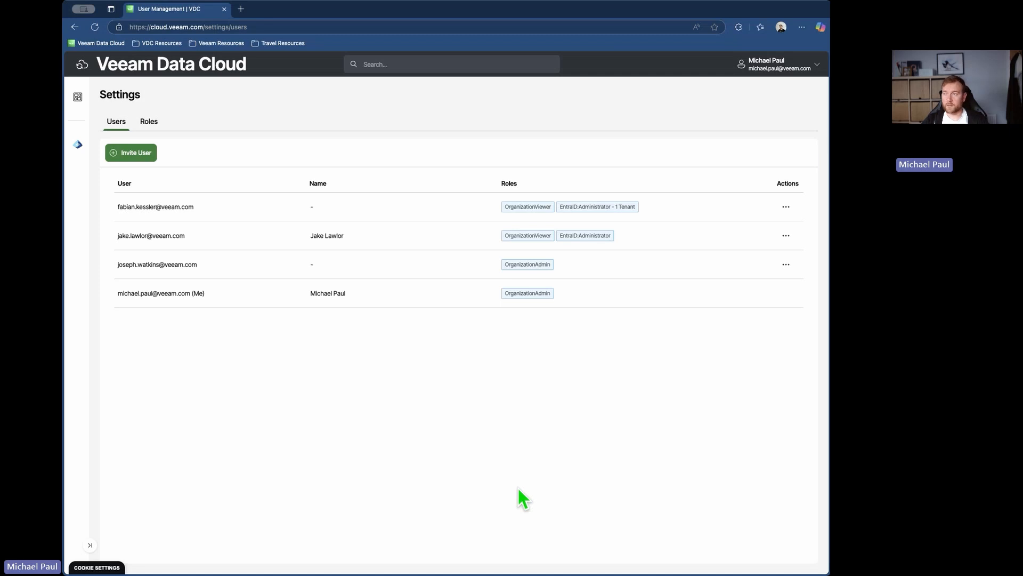
# - Open the bookmarked Veeam Data Cloud changelog for Microsoft 365 and Entra ID, and view its workload and category filter options
pyautogui.click(162, 43)
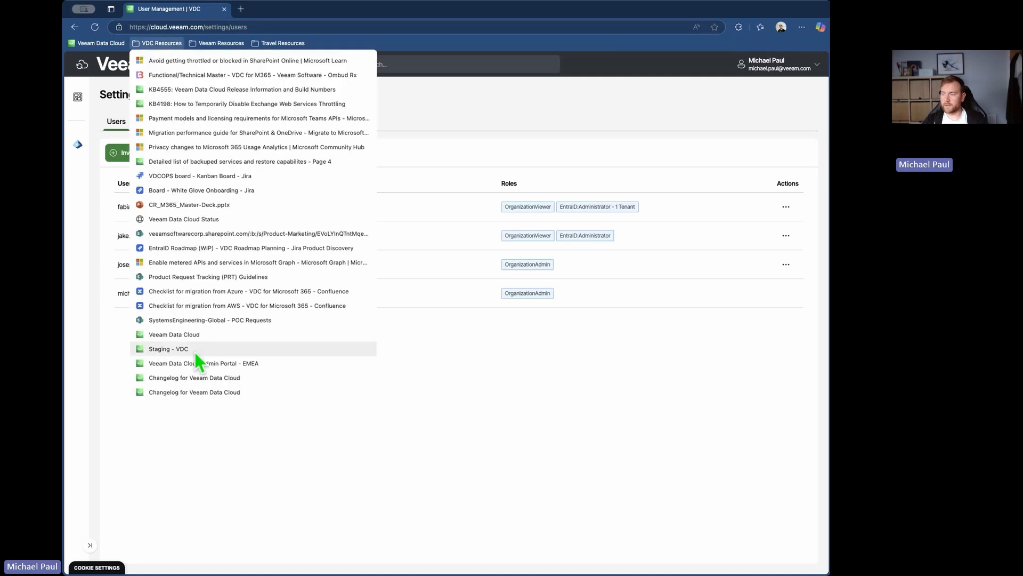
pyautogui.click(197, 393)
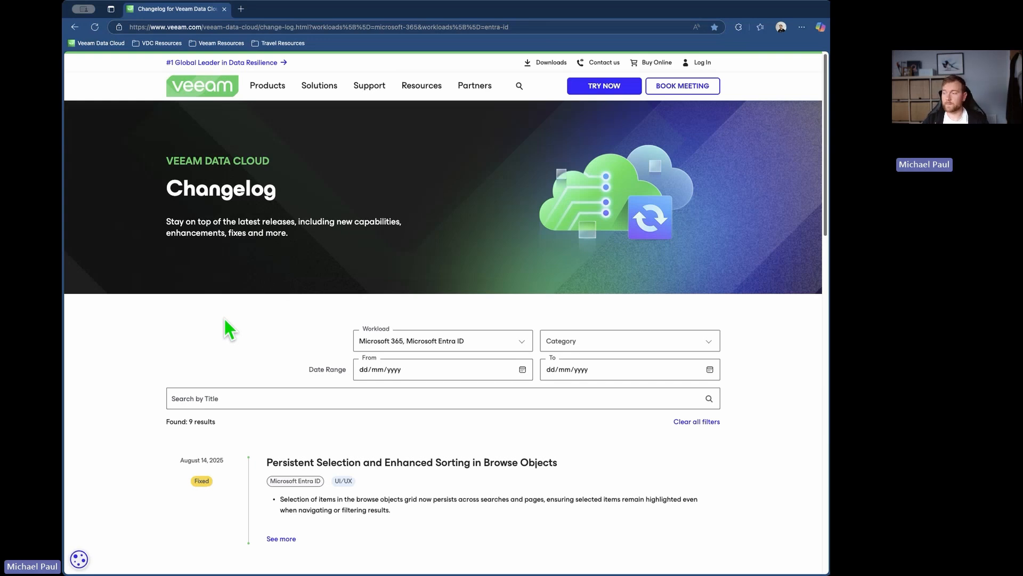
pyautogui.scroll(-1, 222, 265)
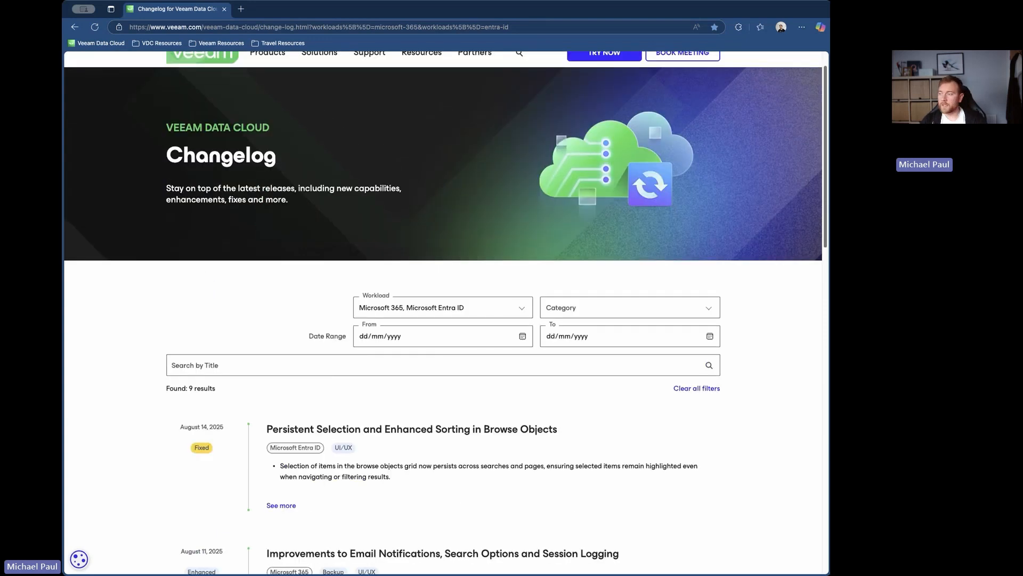
pyautogui.click(402, 313)
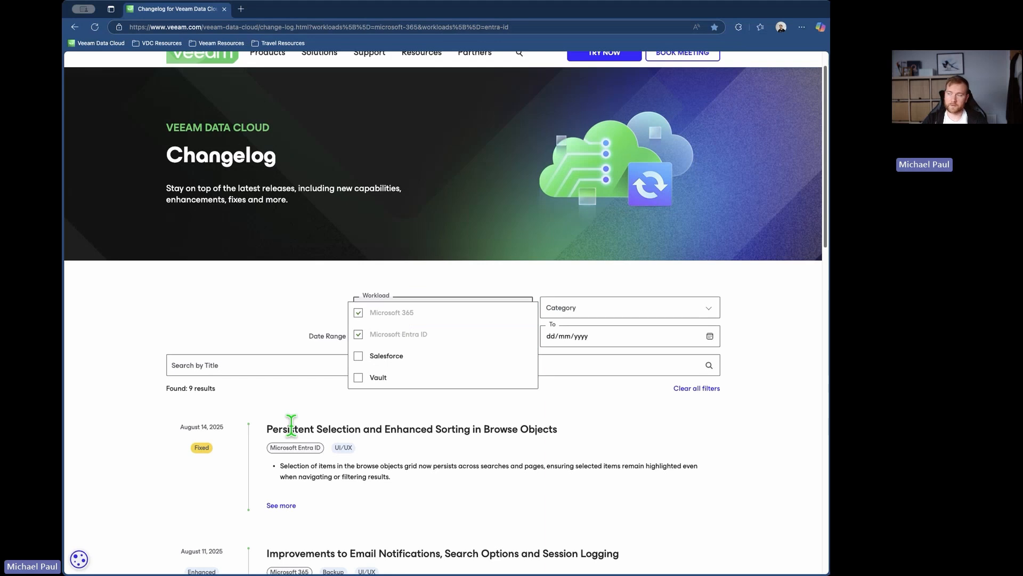
pyautogui.click(251, 330)
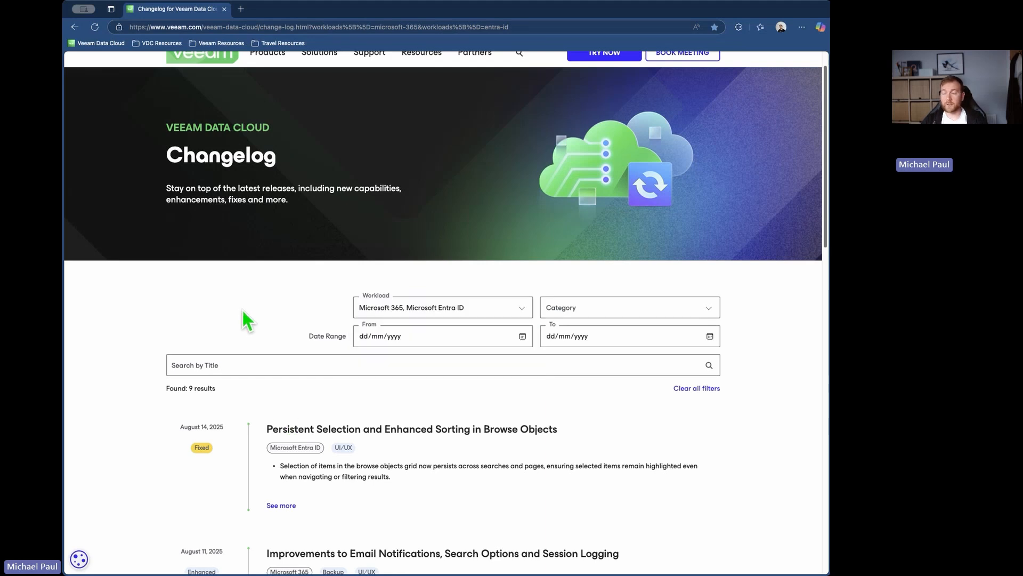
pyautogui.click(381, 314)
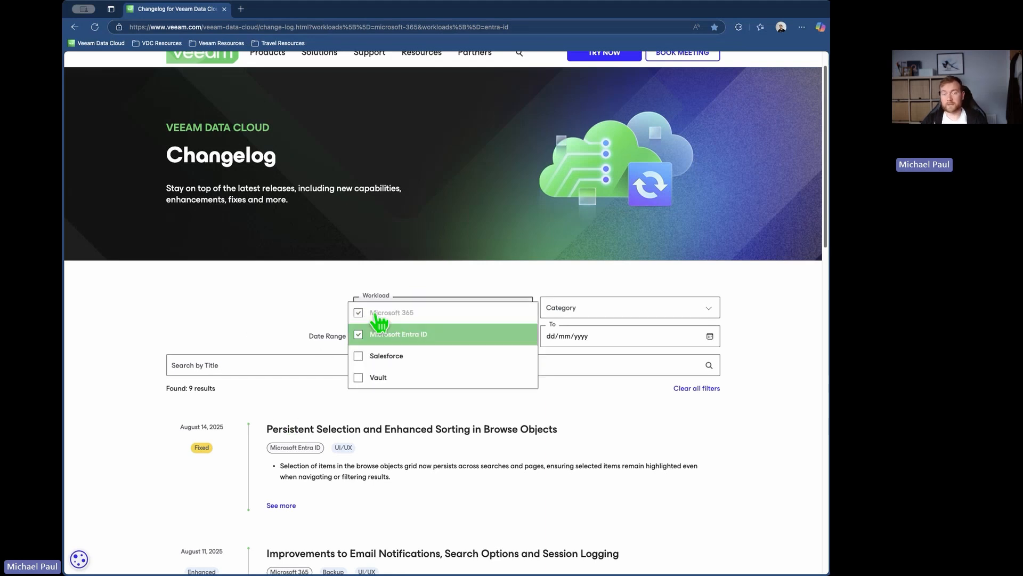
pyautogui.click(226, 328)
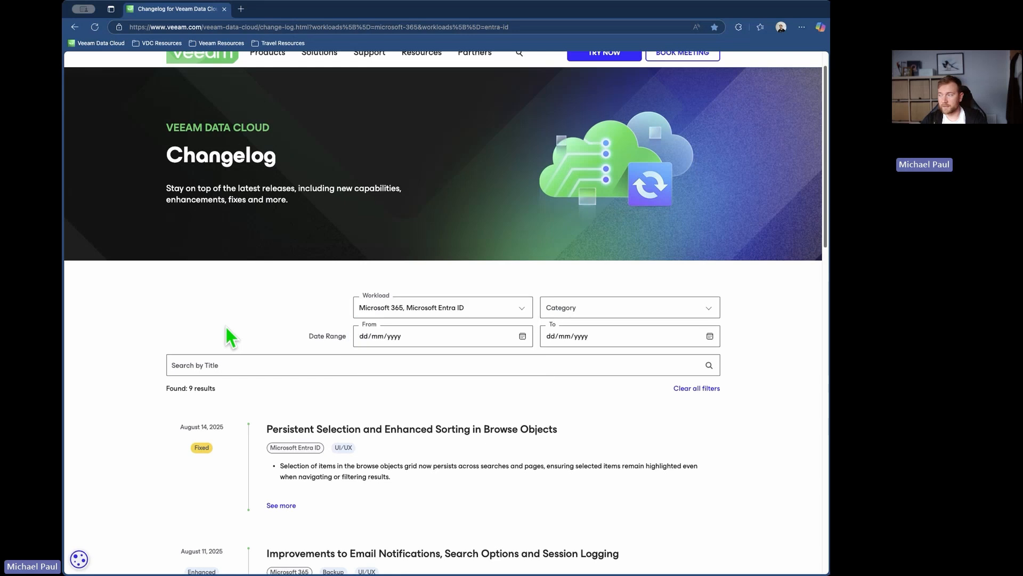
pyautogui.click(561, 307)
pyautogui.click(326, 307)
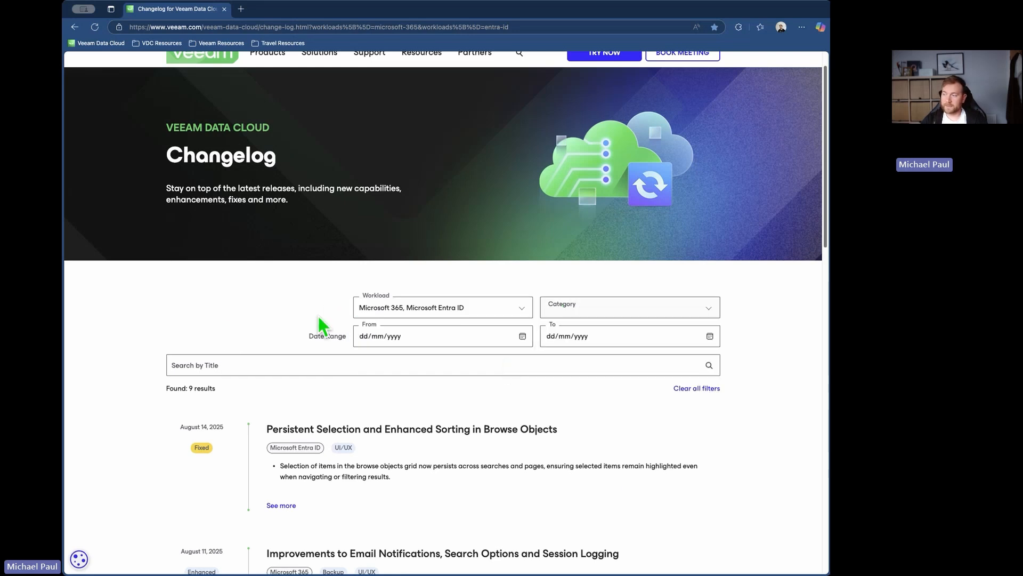
# - Browse the changelog entries for Microsoft 365 and Microsoft Entra ID, and return to the start of the page
pyautogui.scroll(-3, 215, 339)
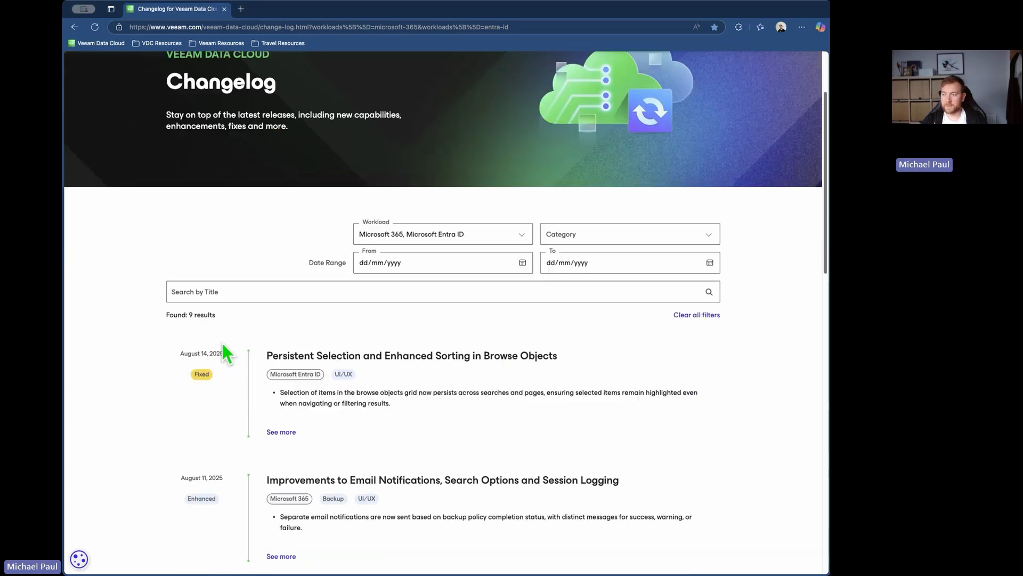
pyautogui.scroll(-2, 222, 357)
pyautogui.scroll(-1, 225, 360)
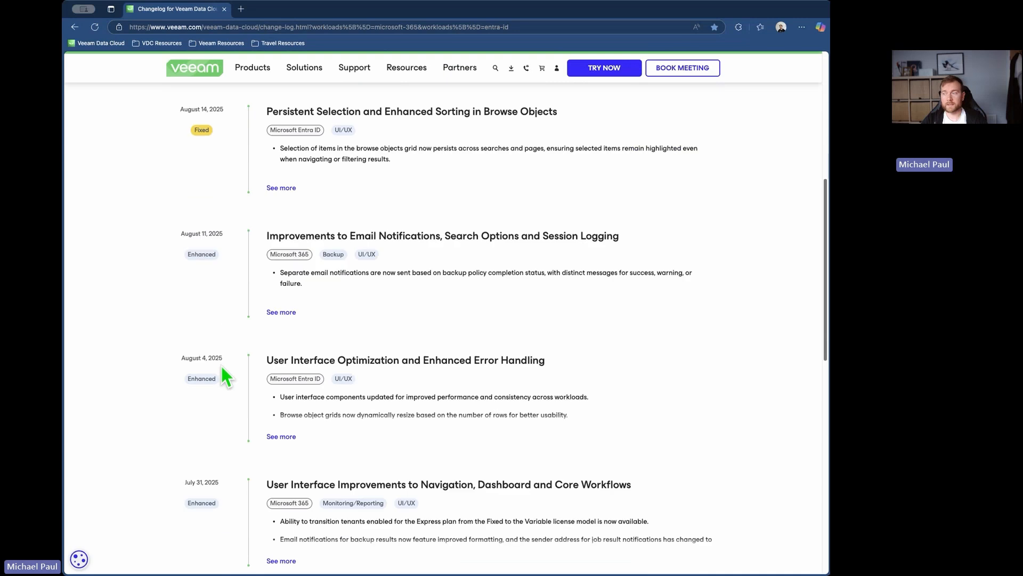
pyautogui.scroll(-1, 223, 363)
pyautogui.scroll(-5, 227, 371)
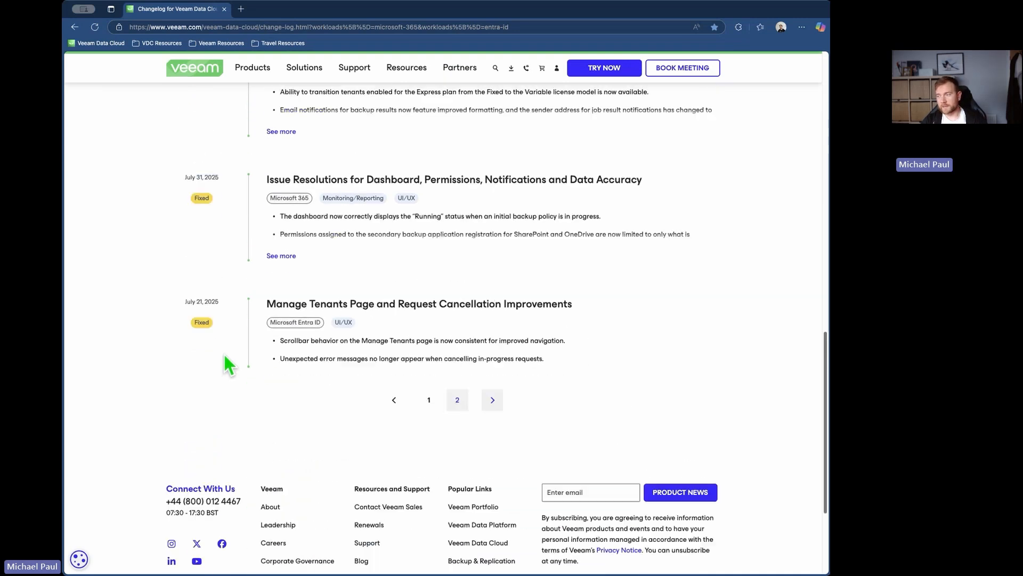
pyautogui.scroll(15, 222, 352)
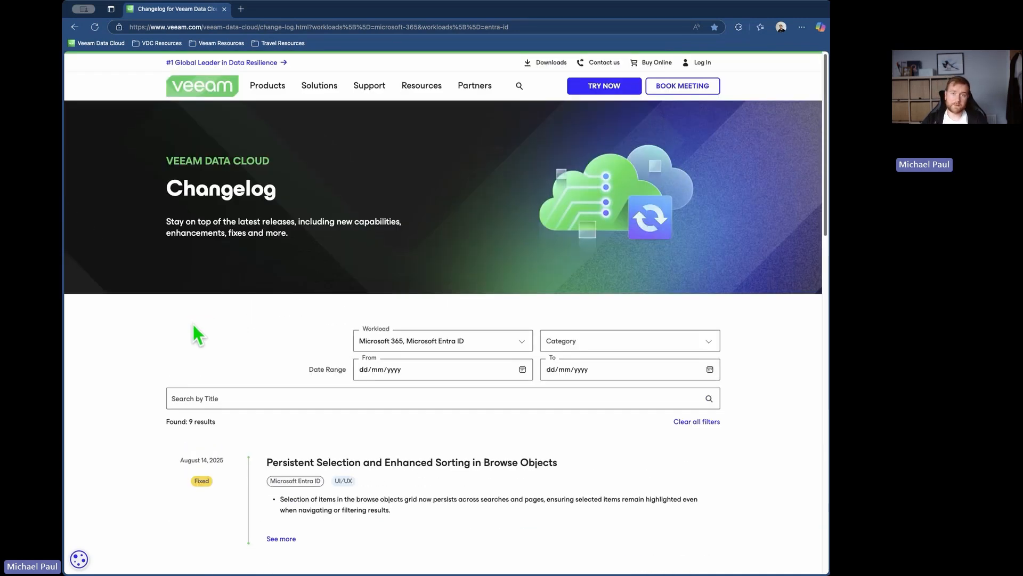